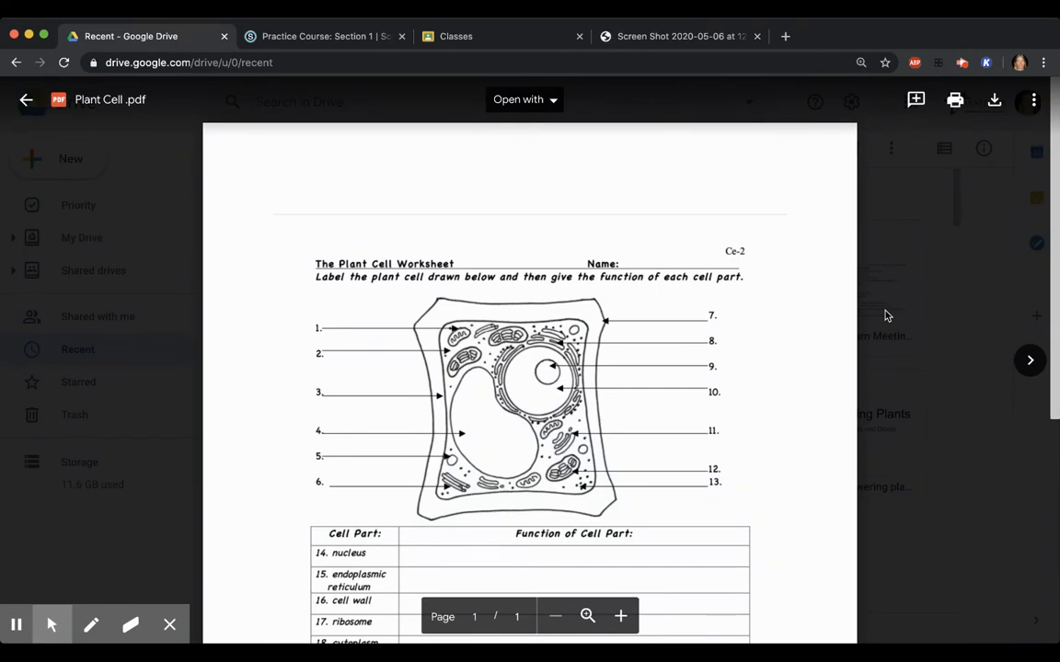
# Open Plant Cell .pdf from the Google Drive preview in Kami for annotation
pyautogui.click(1055, 346)
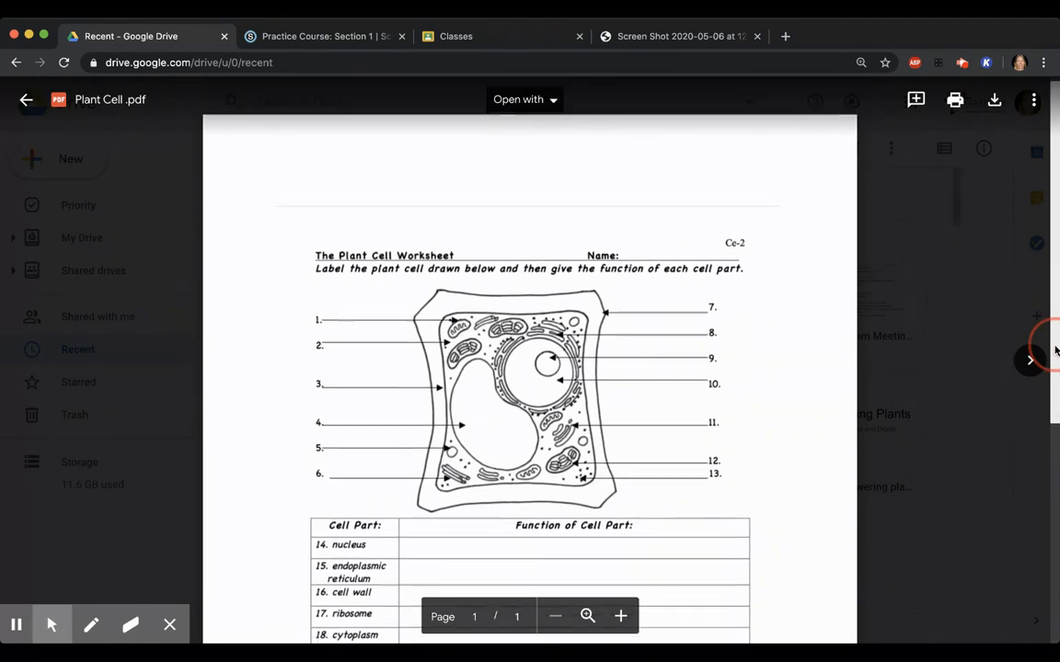
pyautogui.click(555, 101)
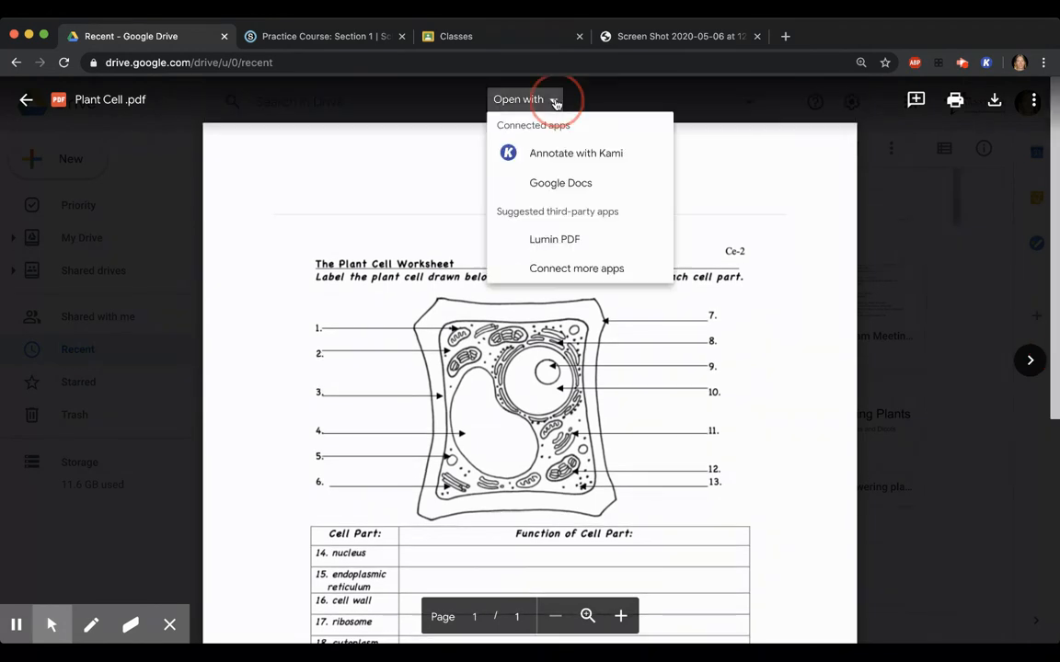
pyautogui.click(567, 154)
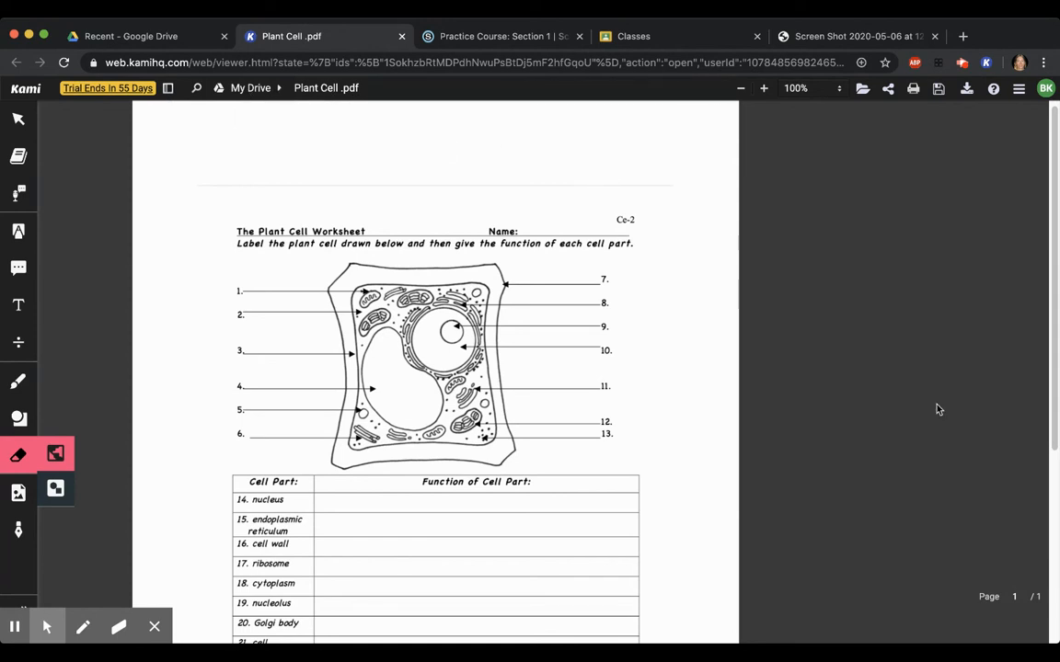
# Add a text comment just above the worksheet's Name line reading "Please don't for get to add your name."
pyautogui.moveTo(1054, 394); pyautogui.dragTo(1057, 436)
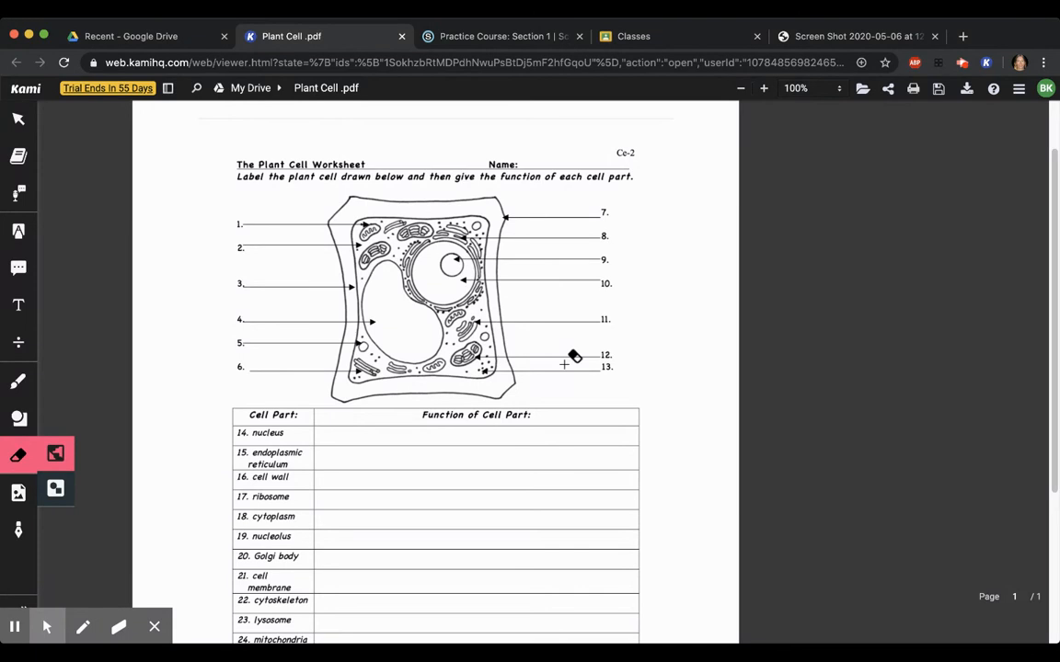
pyautogui.click(19, 269)
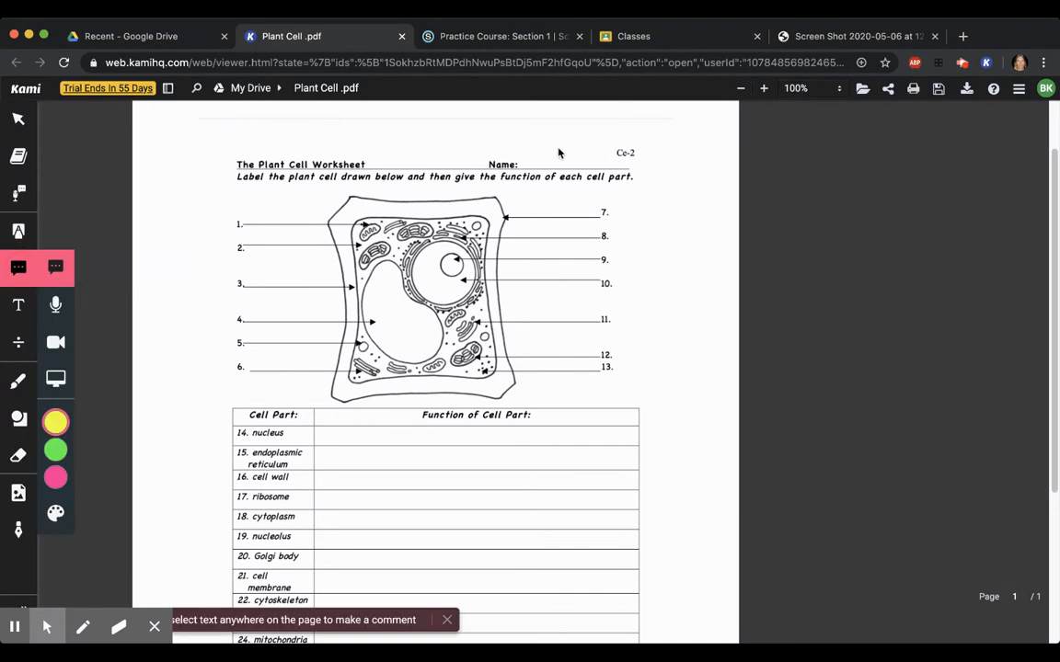
pyautogui.click(502, 147)
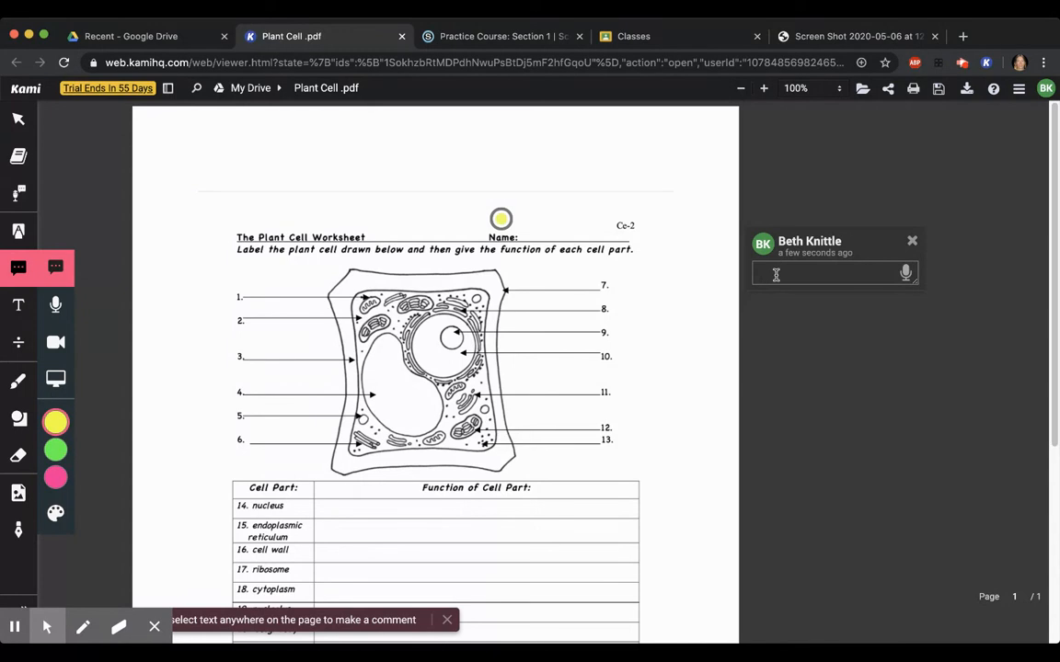
pyautogui.write("Please don't for get to add your")
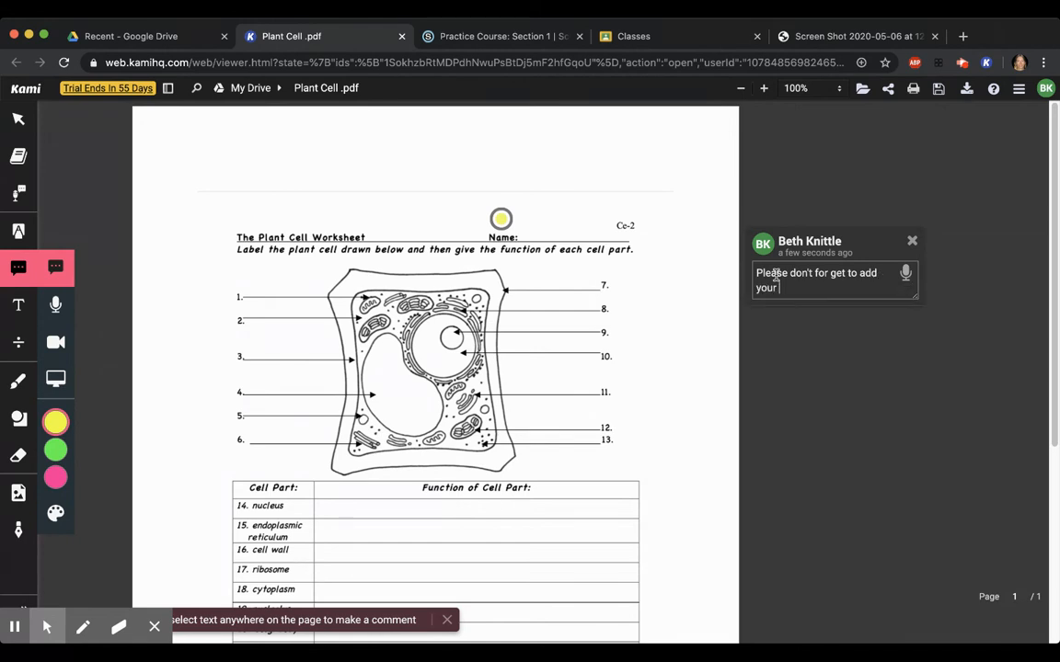
pyautogui.write(' name.')
pyautogui.click(539, 221)
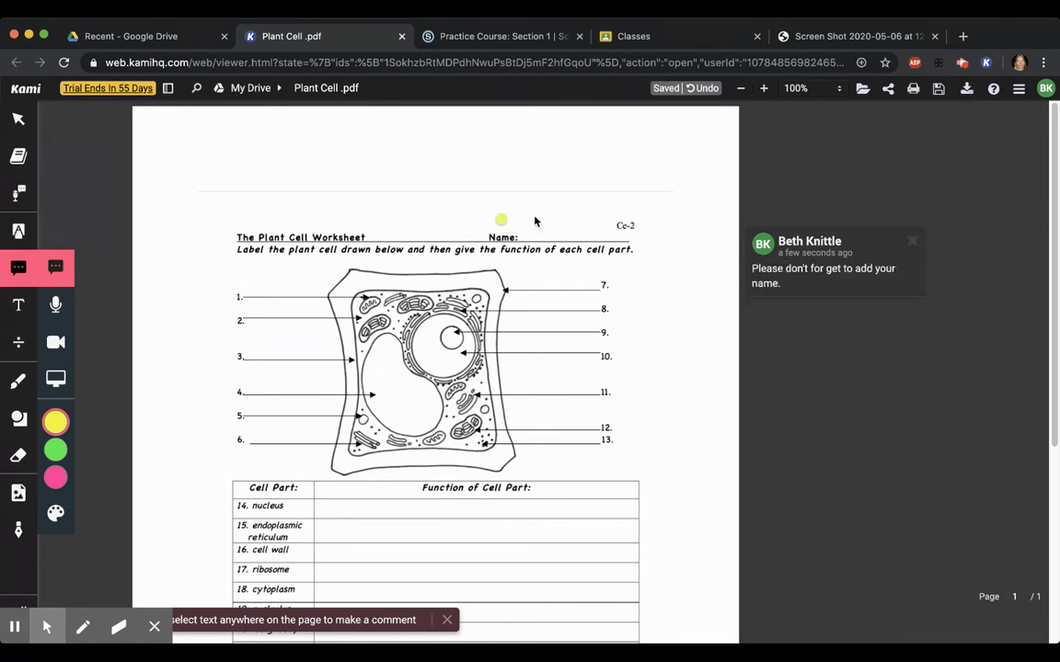
# Change the marker colour of the comment above the Name line to red
pyautogui.click(500, 219)
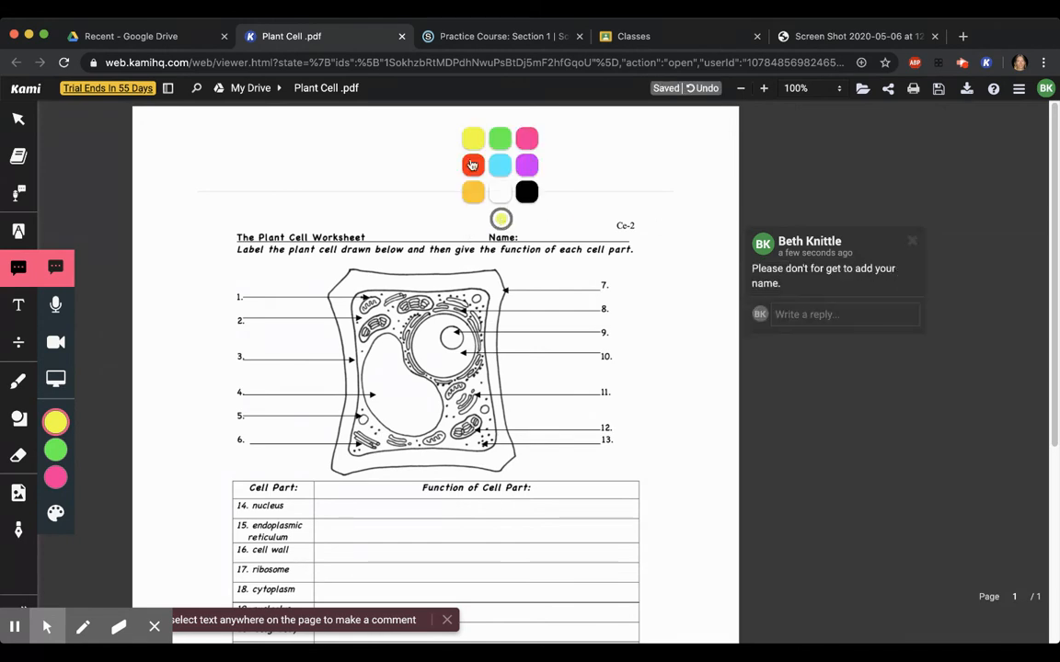
pyautogui.click(472, 165)
pyautogui.click(787, 451)
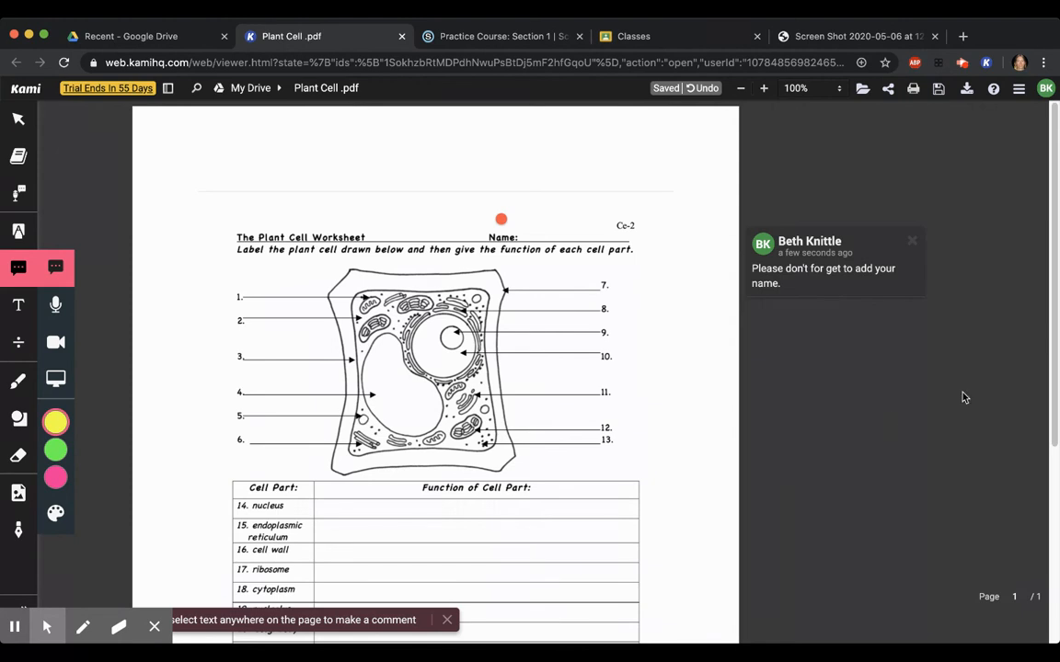
# Dictate the comment "don't forget you can use voice typing if you wish to enter your comments" beside "Function of Cell Part" and color it green
pyautogui.moveTo(1053, 368); pyautogui.dragTo(1052, 476)
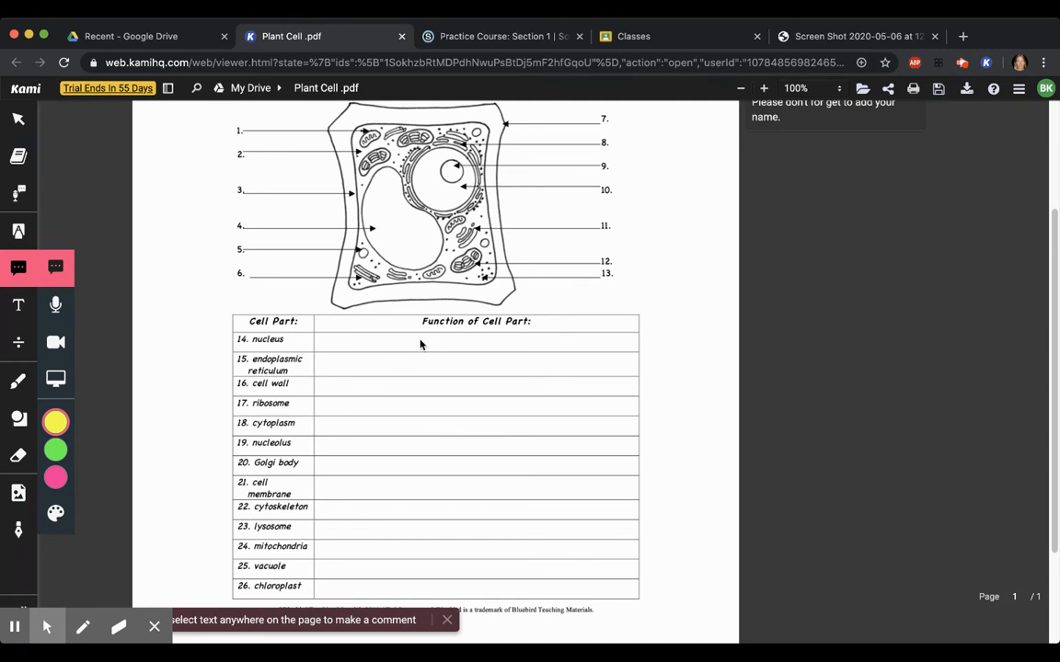
pyautogui.click(559, 329)
pyautogui.scroll(-2, 561, 328)
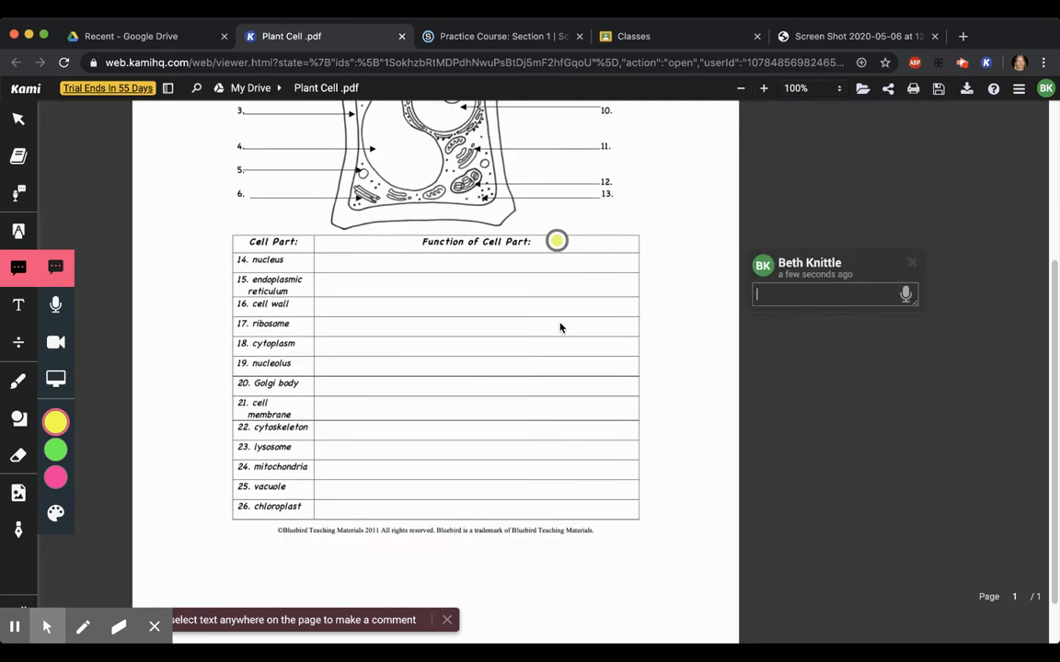
pyautogui.click(906, 296)
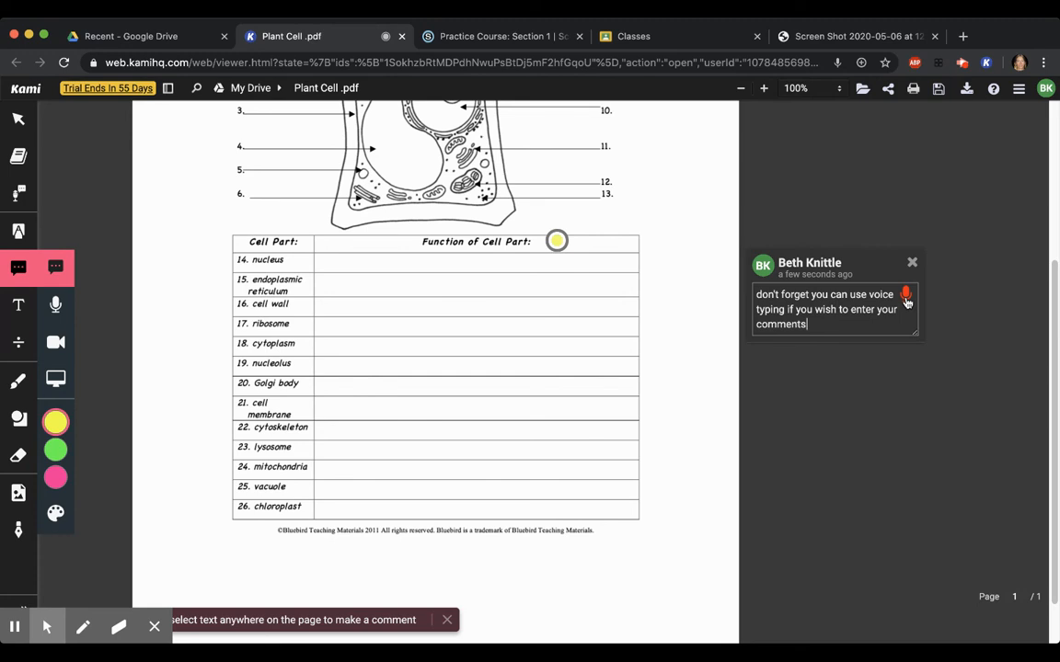
pyautogui.click(906, 298)
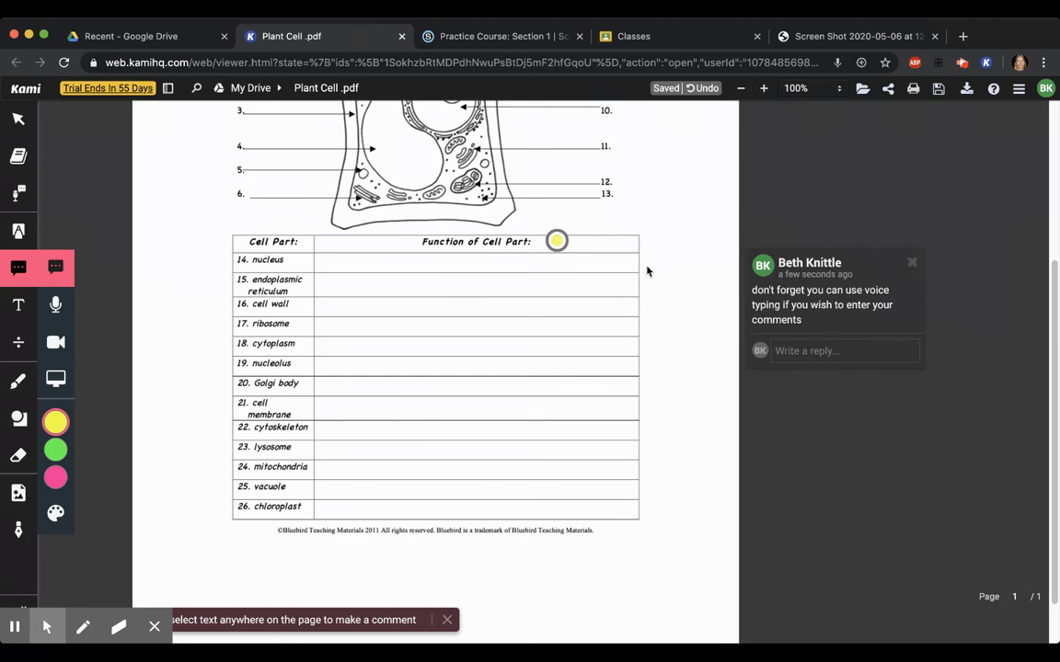
pyautogui.click(557, 240)
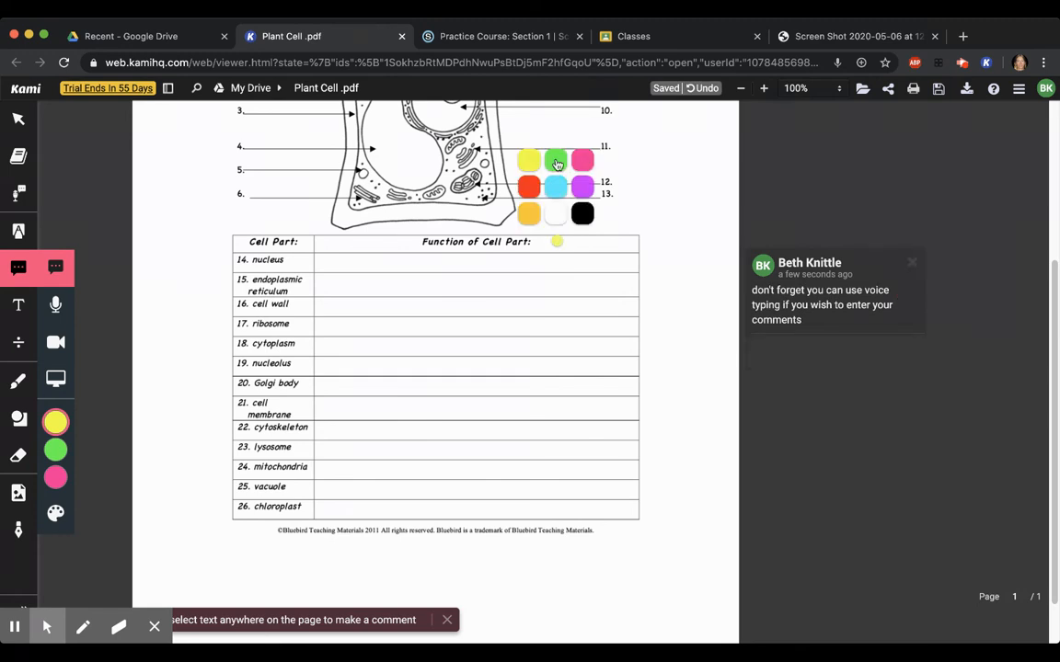
pyautogui.click(555, 161)
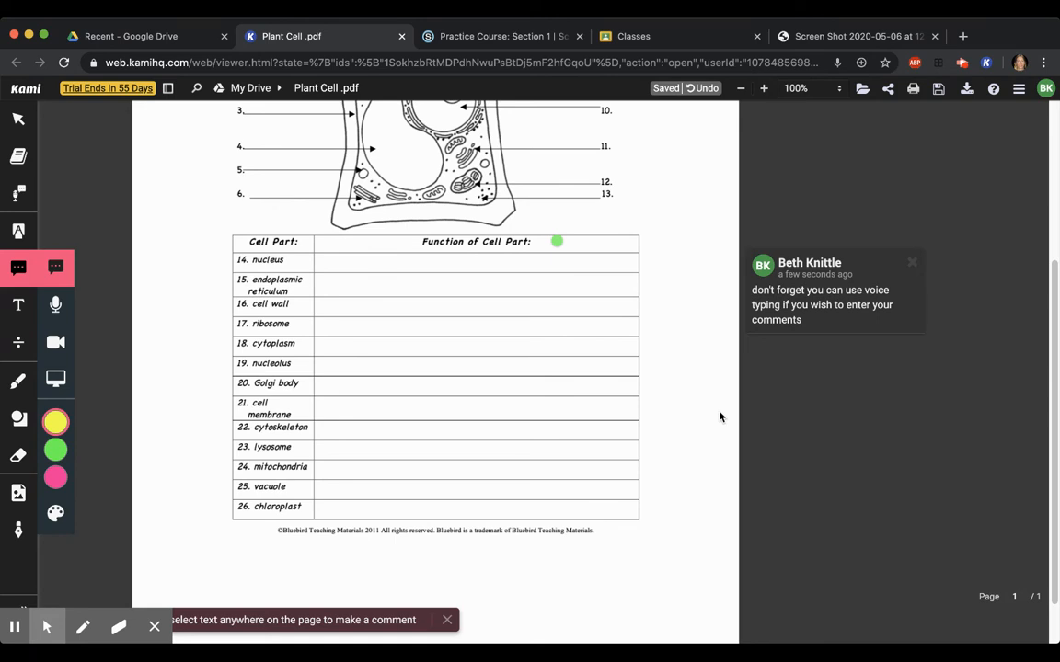
# Record a voice comment just below the lower-right corner of the cell part table and change its marker to purple
pyautogui.click(56, 306)
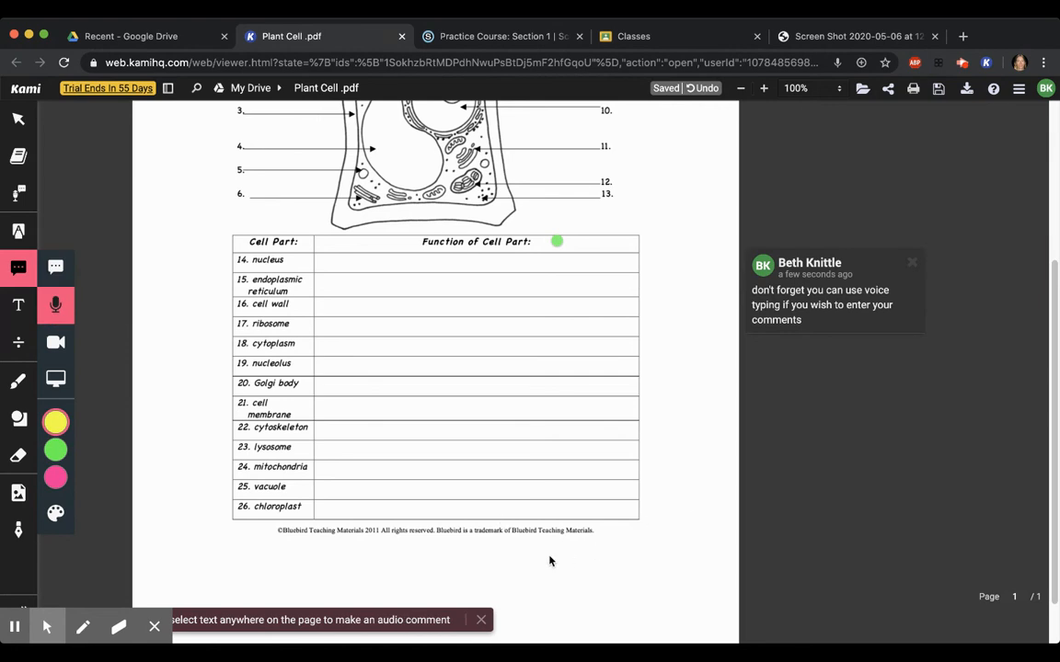
pyautogui.click(639, 530)
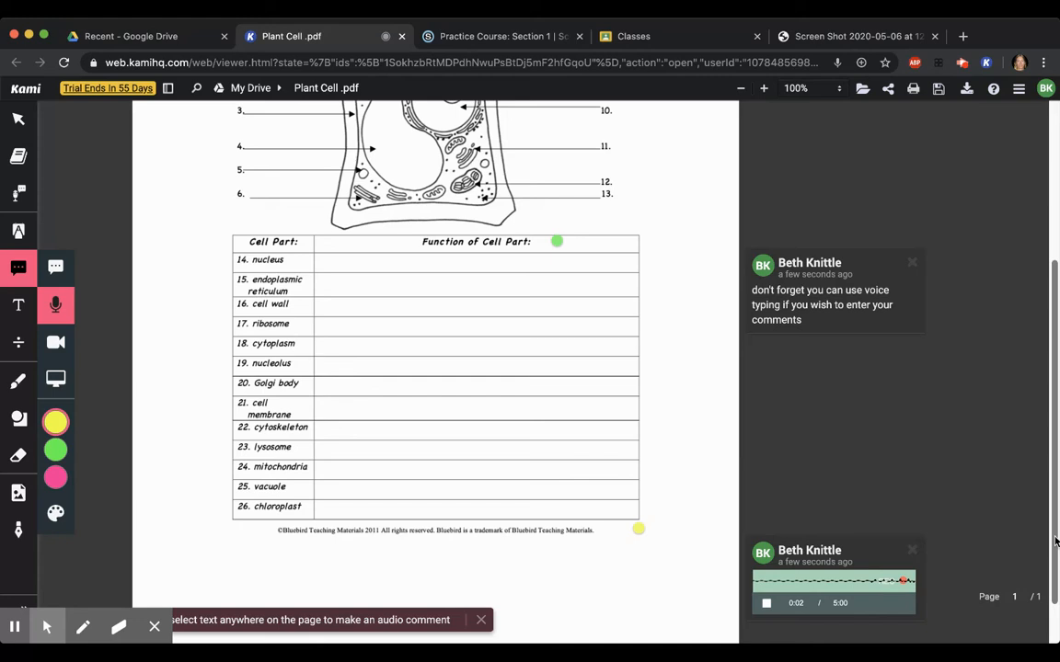
pyautogui.moveTo(1051, 540); pyautogui.dragTo(1055, 585)
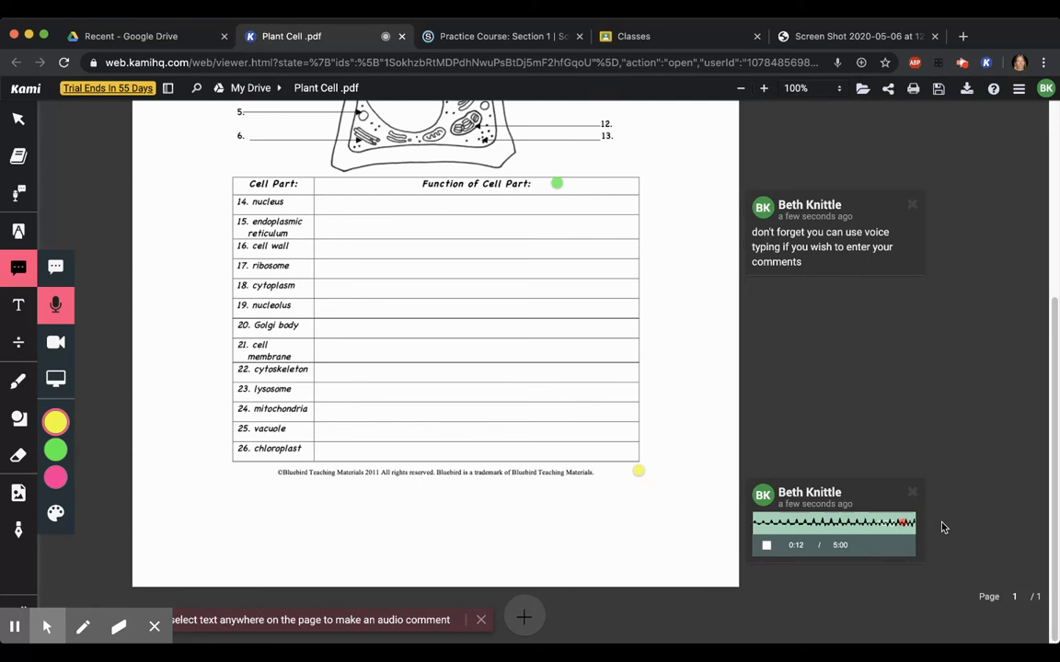
pyautogui.click(904, 524)
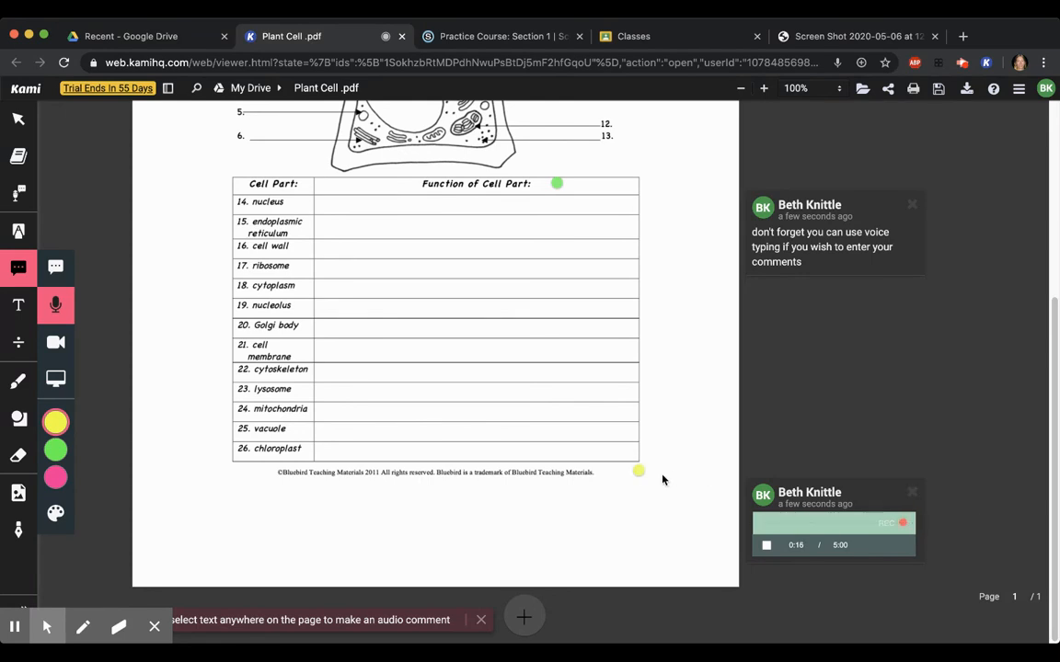
pyautogui.click(638, 470)
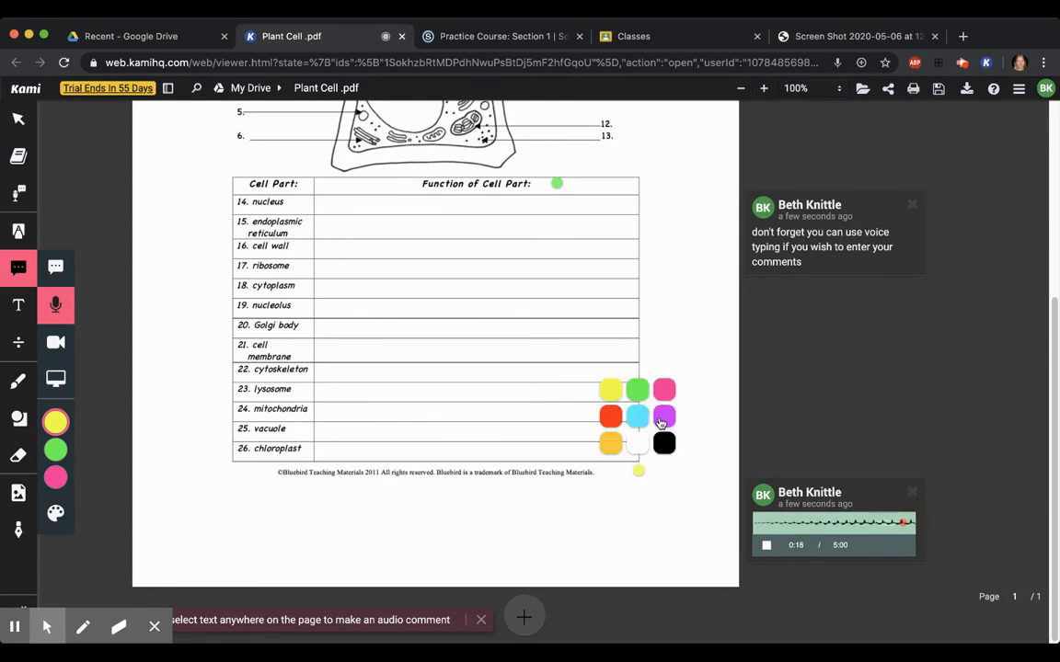
pyautogui.click(661, 419)
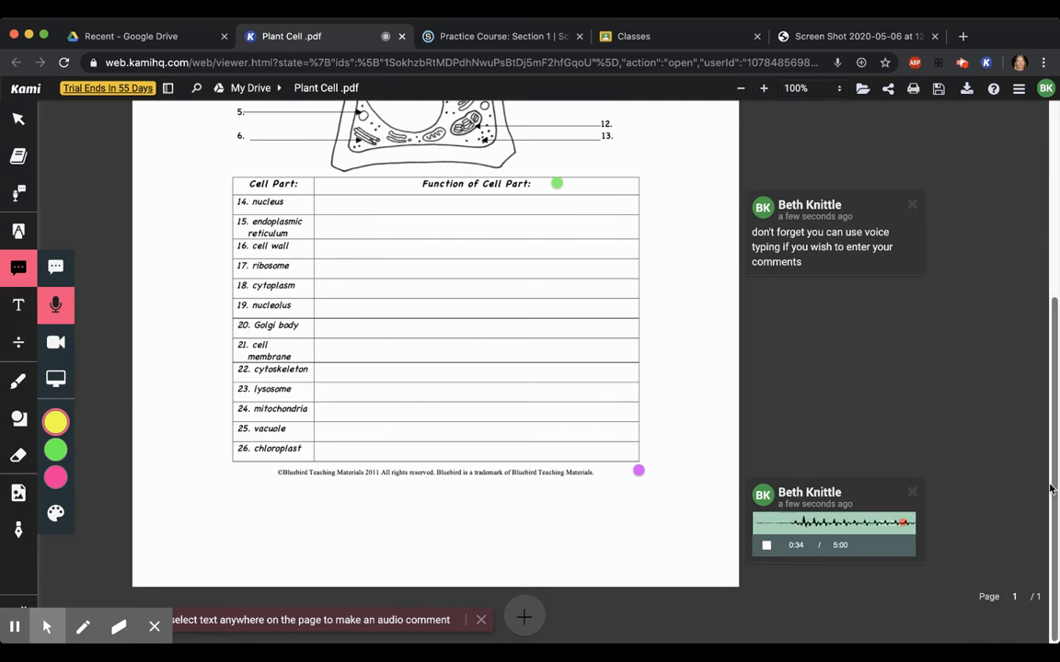
# Save the annotated worksheet's changes to Google Drive
pyautogui.moveTo(1055, 490); pyautogui.dragTo(1018, 243)
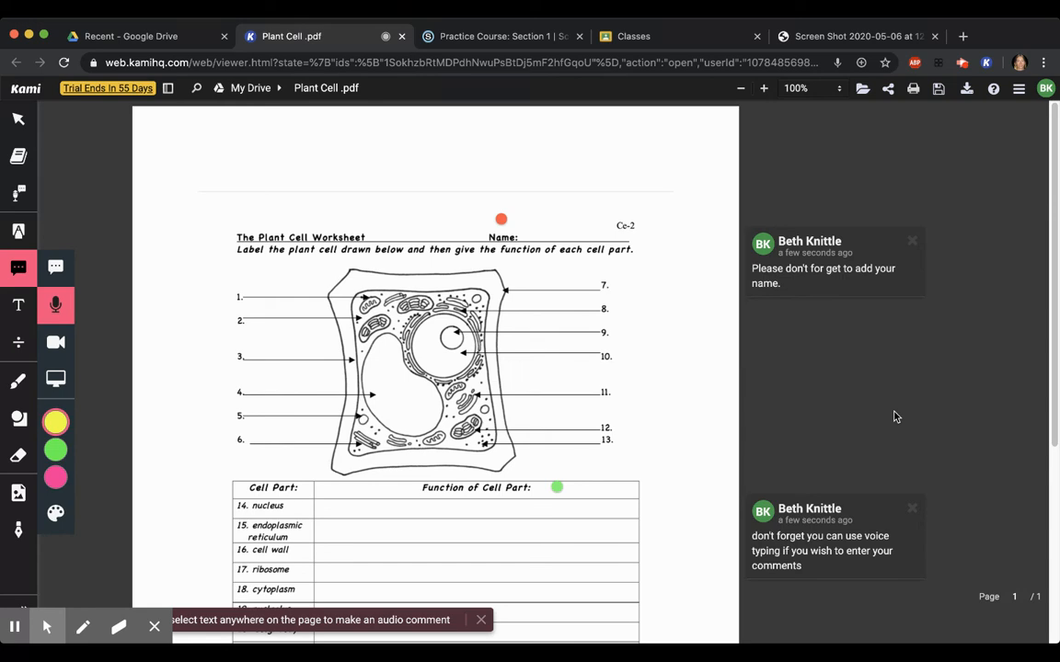
pyautogui.click(938, 92)
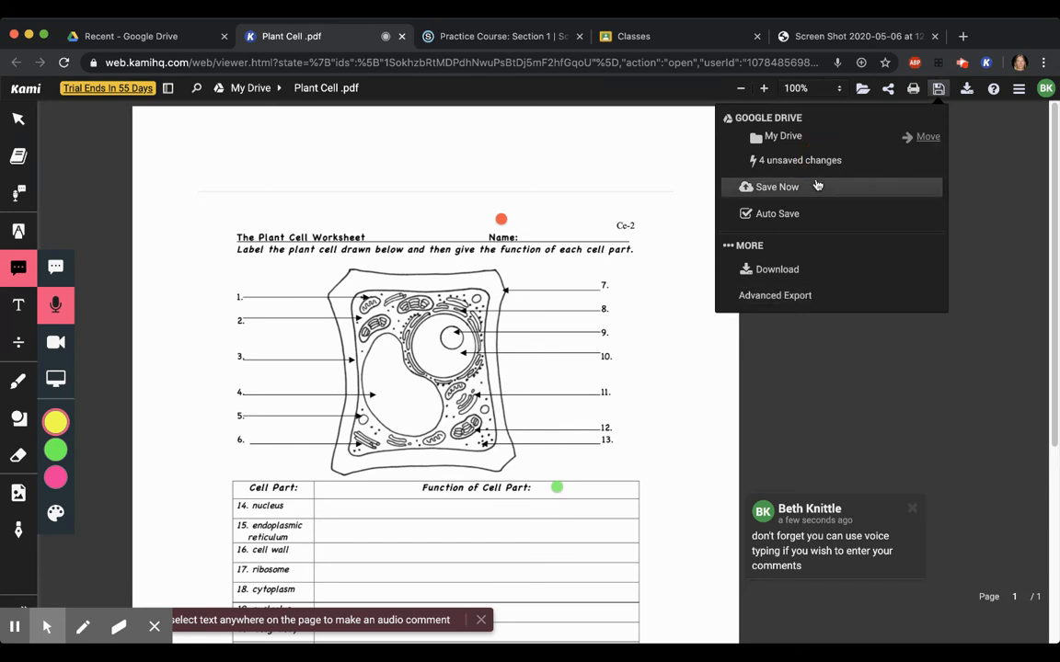
pyautogui.click(789, 189)
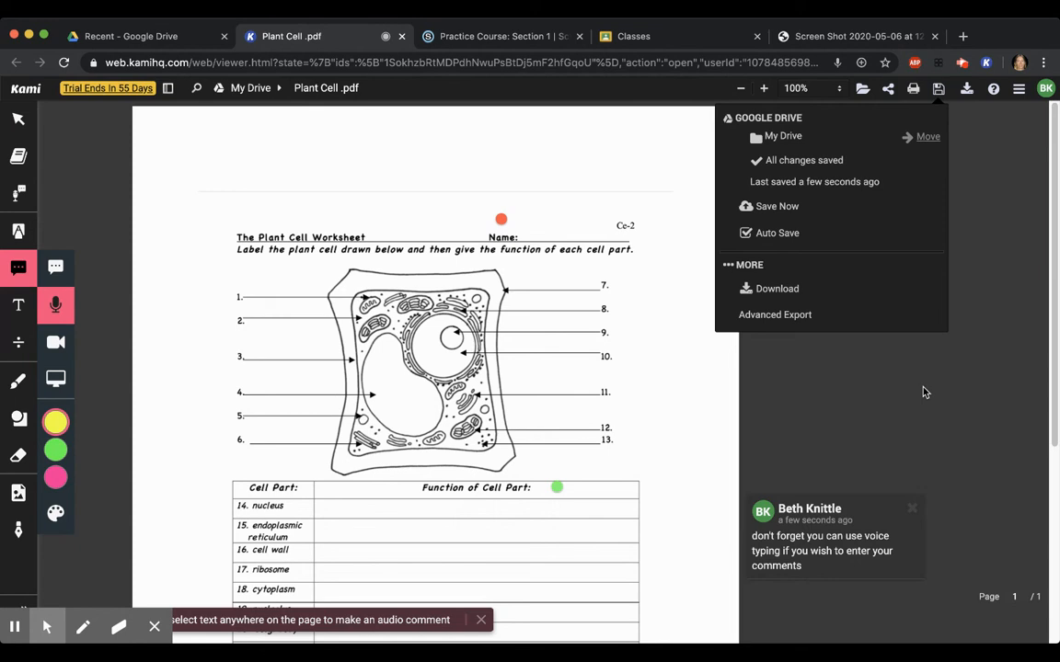
# Switch to Schoology, open Practice Course Section 1 and expand the Weekly Work May 11 - 15 folder
pyautogui.click(530, 40)
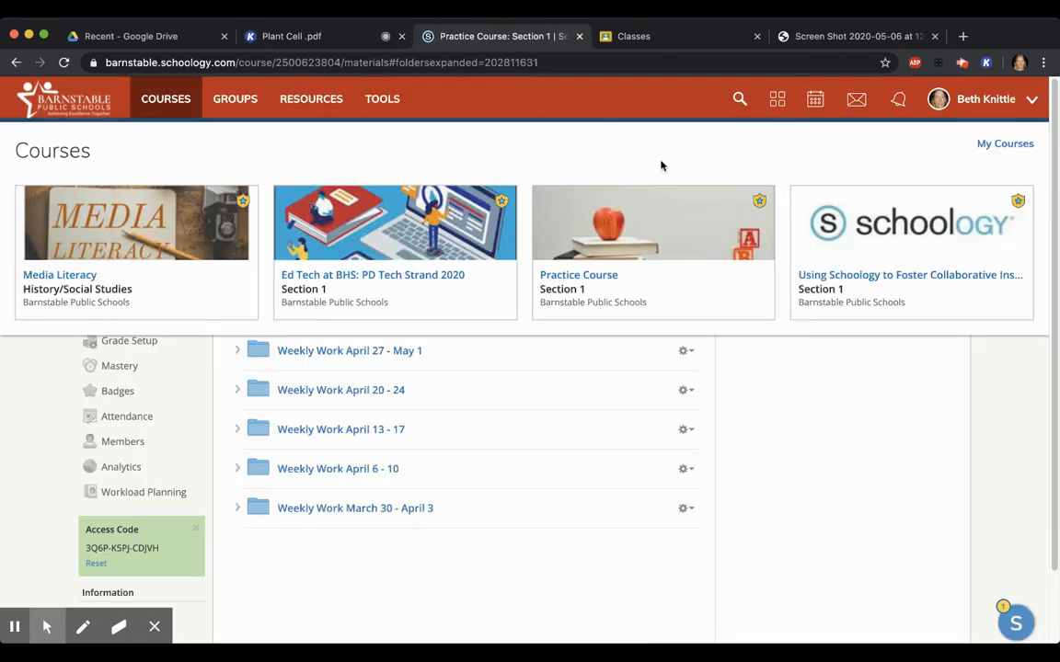
pyautogui.click(533, 288)
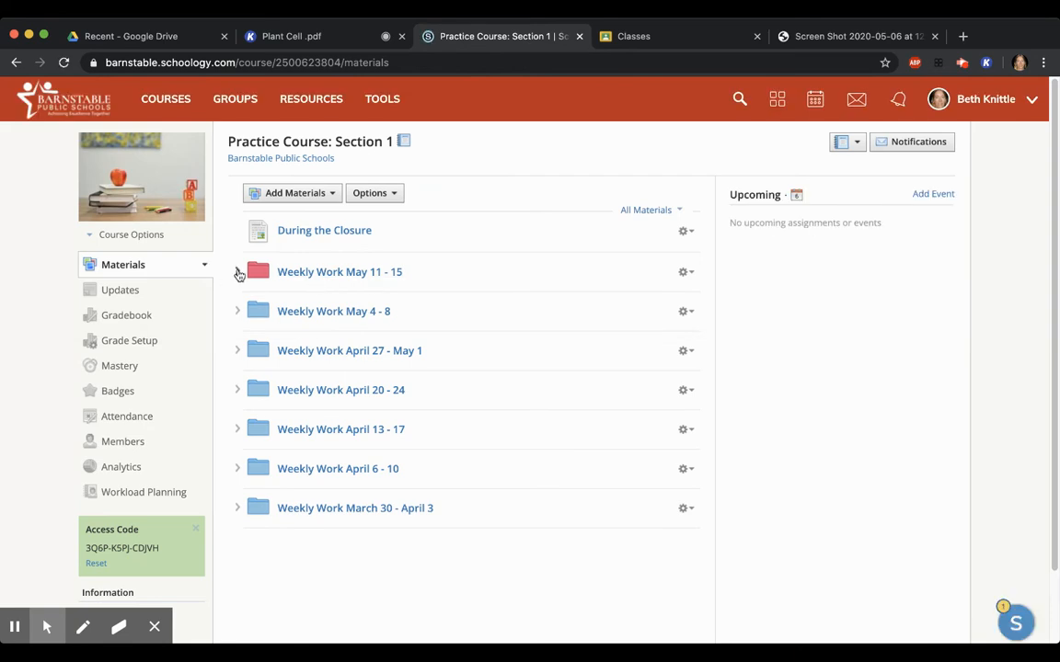
pyautogui.click(237, 273)
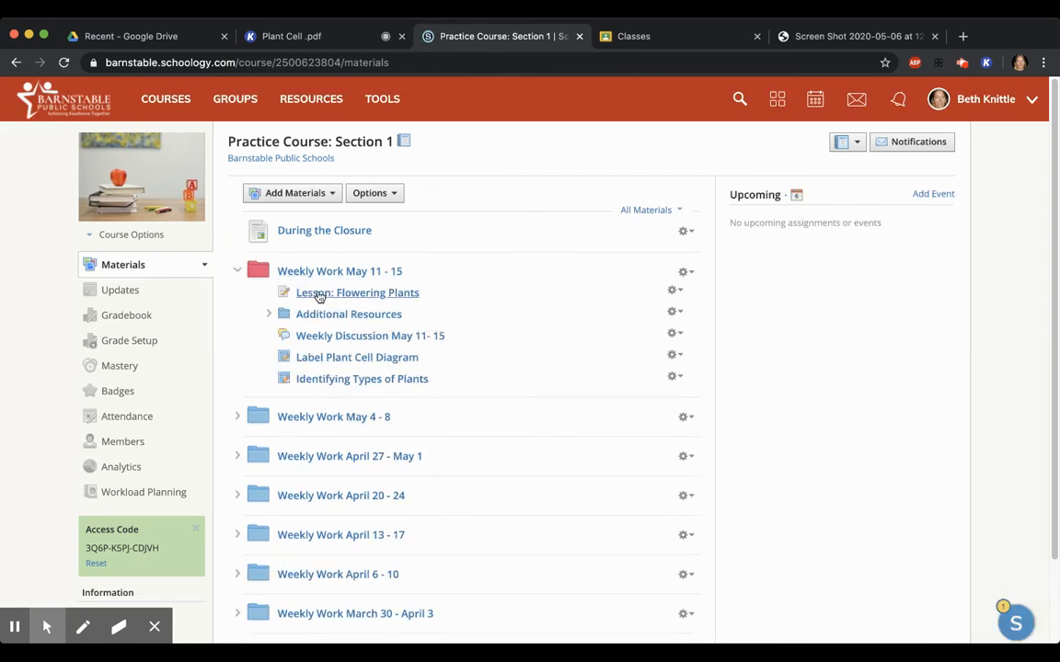
# Start a new assignment in the Weekly Work May 11 - 15 folder and attach Plant Cell .pdf from My Drive through Kami
pyautogui.click(333, 352)
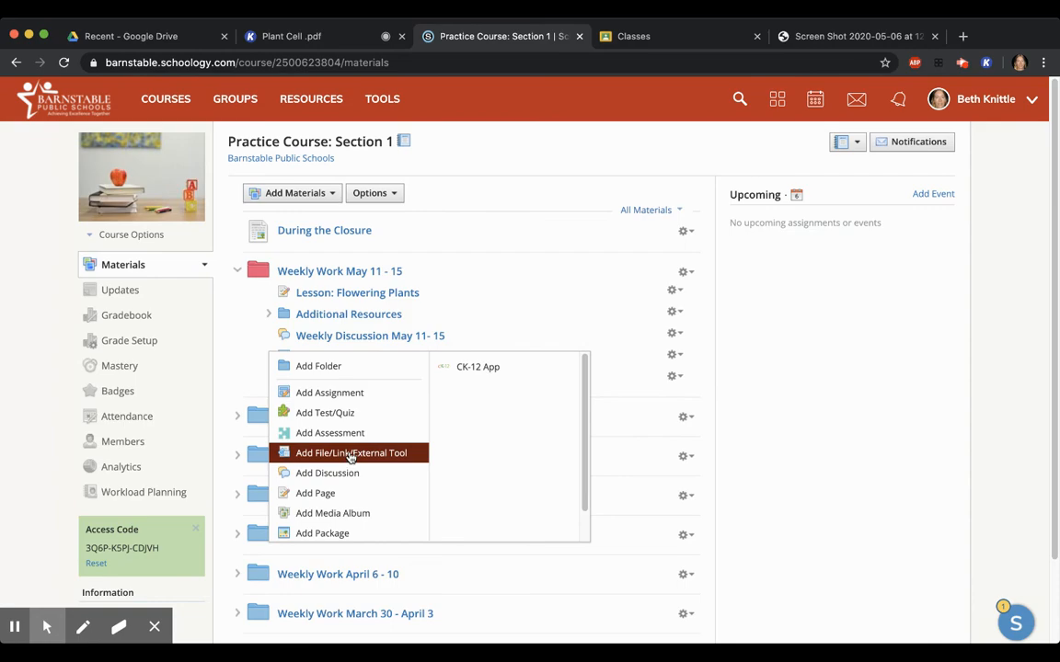
pyautogui.click(343, 398)
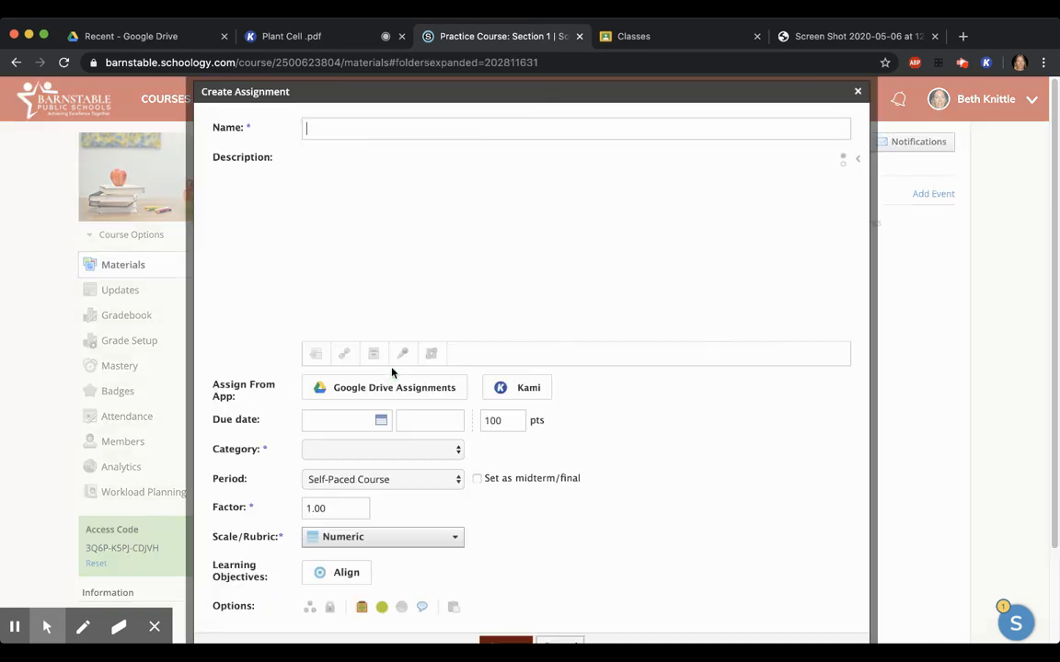
pyautogui.click(521, 389)
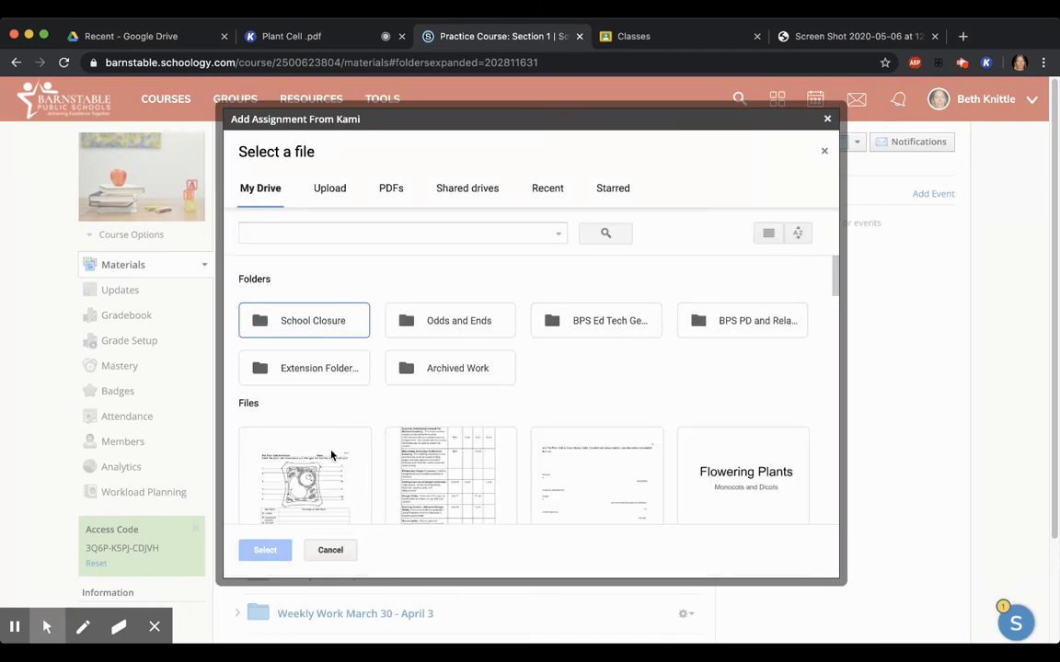
pyautogui.moveTo(834, 288)
pyautogui.mouseDown()
pyautogui.moveTo(835, 322)
pyautogui.moveTo(833, 288)
pyautogui.mouseUp()
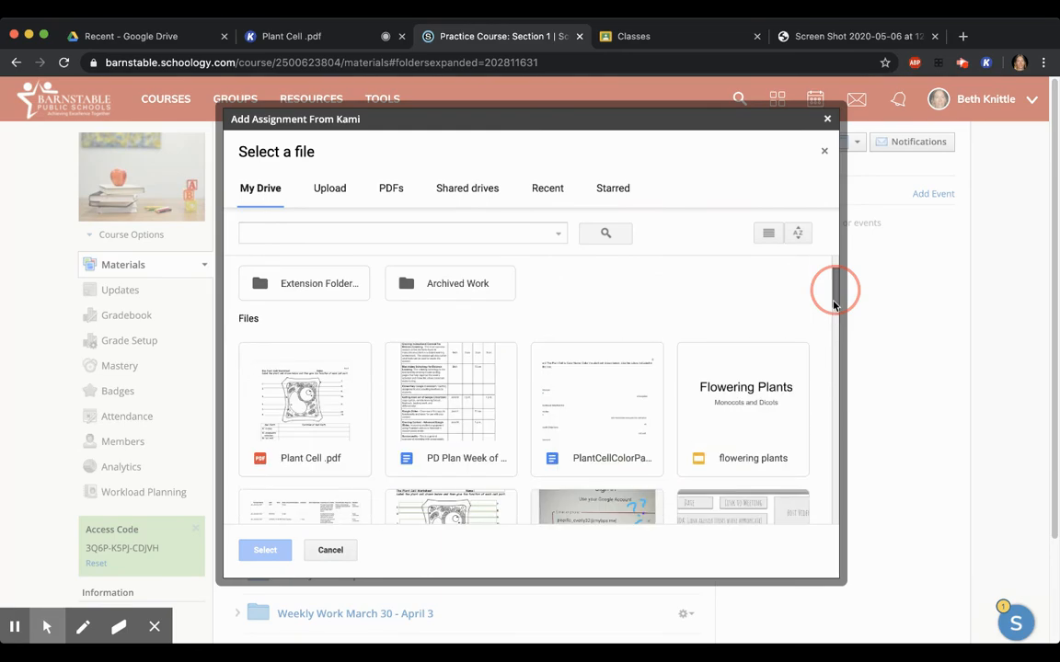
pyautogui.click(297, 412)
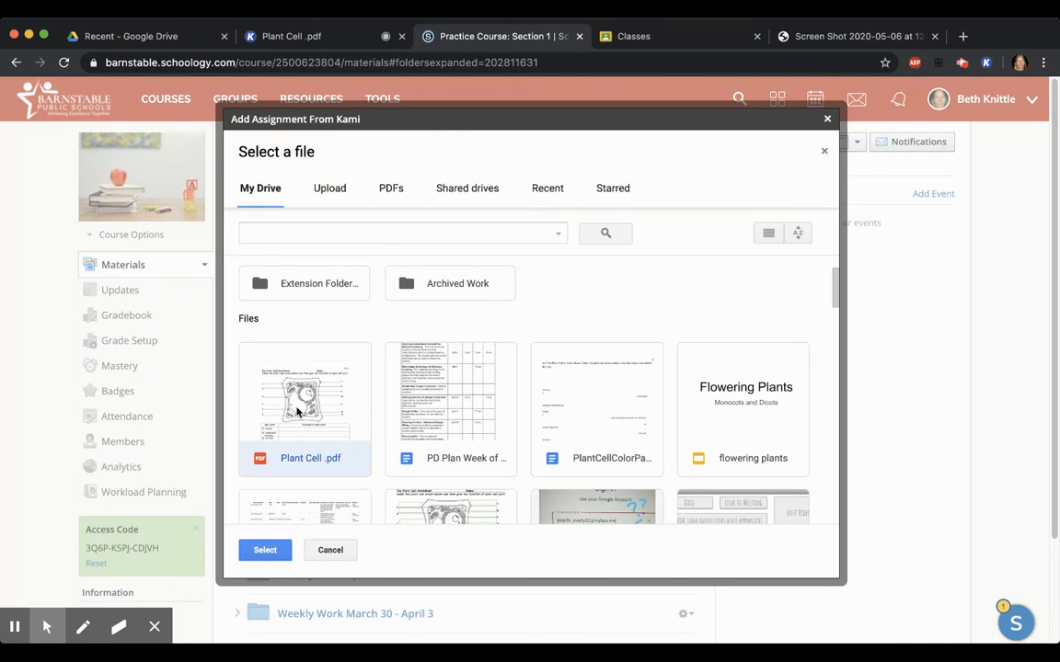
pyautogui.click(265, 550)
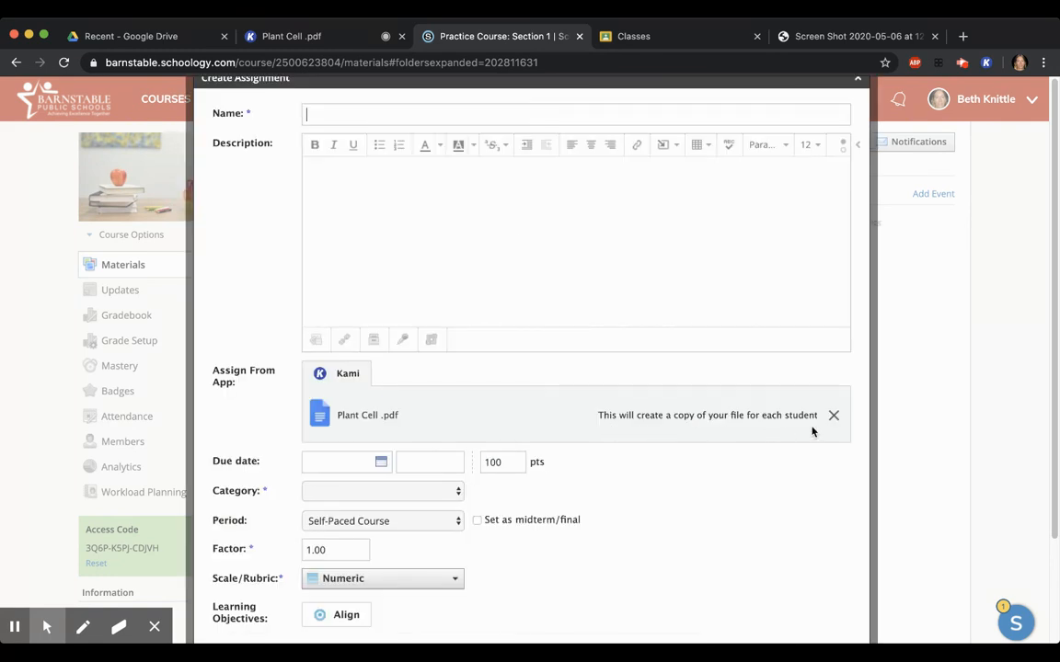
# Name the new assignment "Fillin plant diagram"
pyautogui.click(388, 116)
pyautogui.write('Fillin plant diagram')
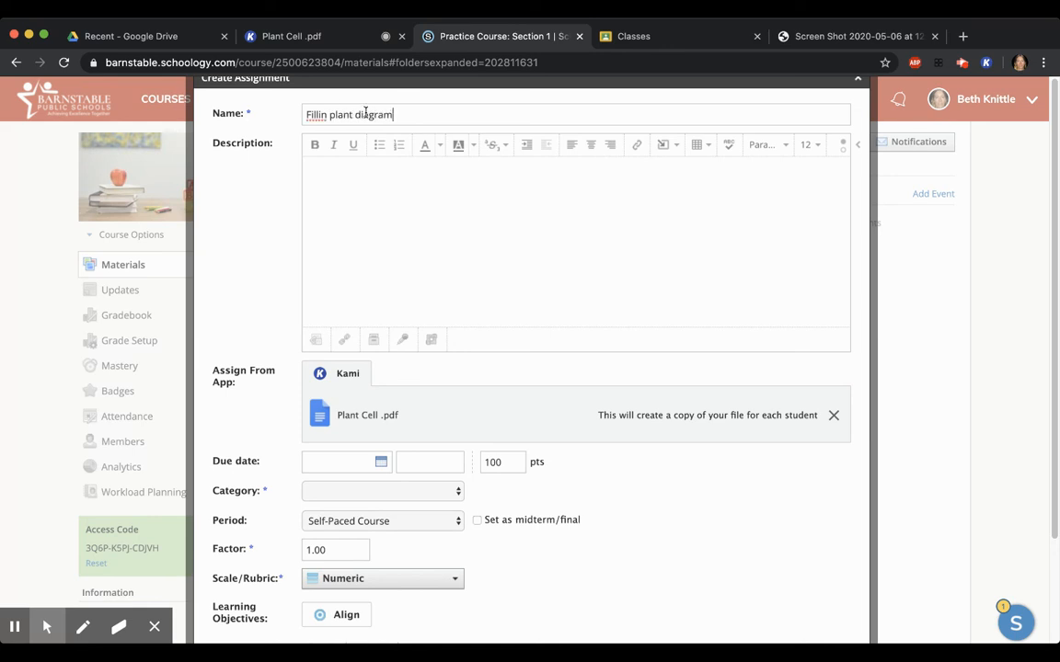
# Change the assignment name to "Filli n plant diagram", set its category to (Ungraded), then create and open it
pyautogui.click(320, 115)
pyautogui.click(334, 191)
pyautogui.click(459, 492)
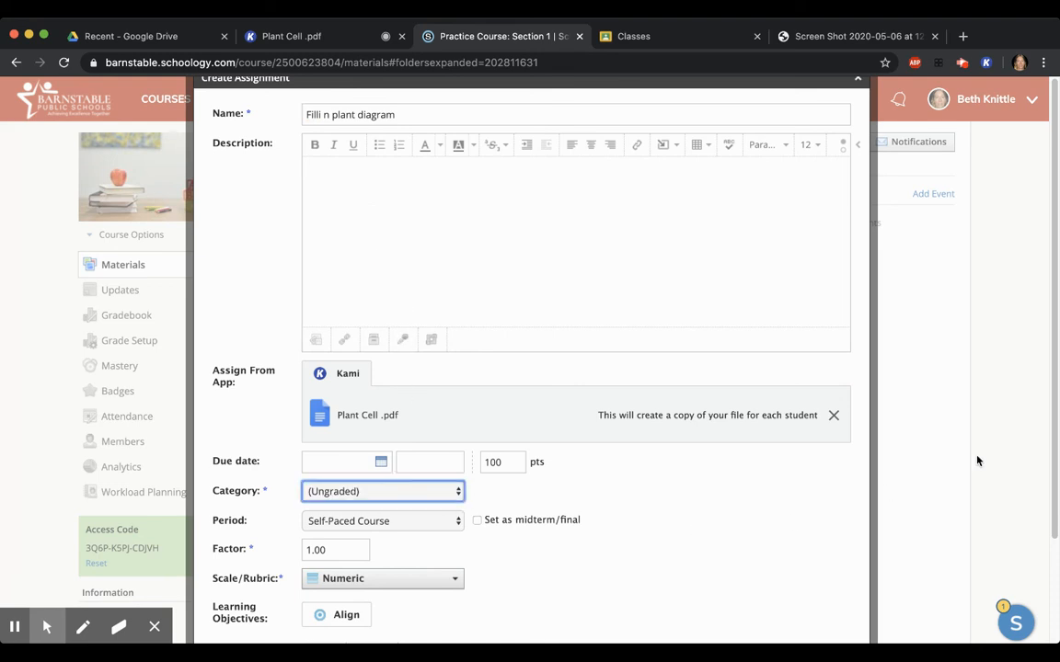
pyautogui.moveTo(1055, 482); pyautogui.dragTo(1055, 582)
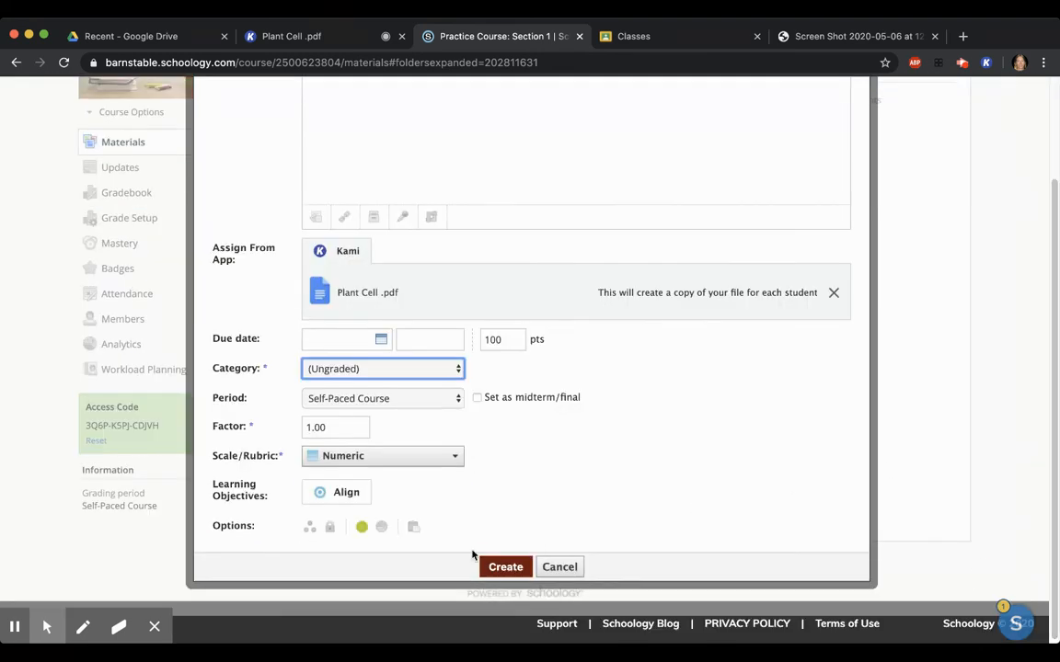
pyautogui.click(502, 565)
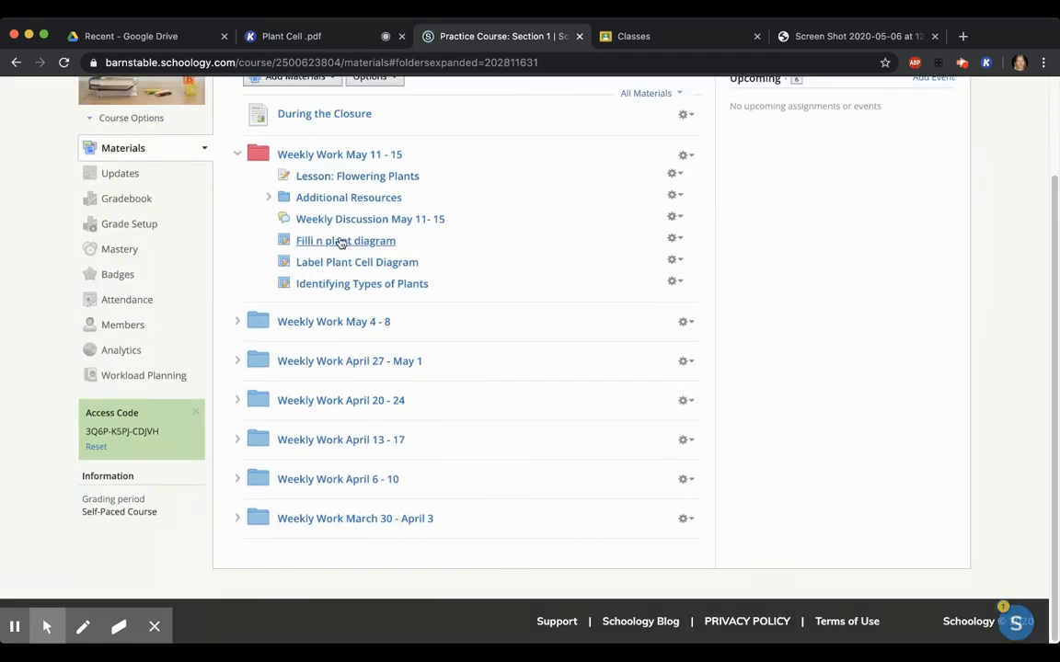
pyautogui.click(341, 241)
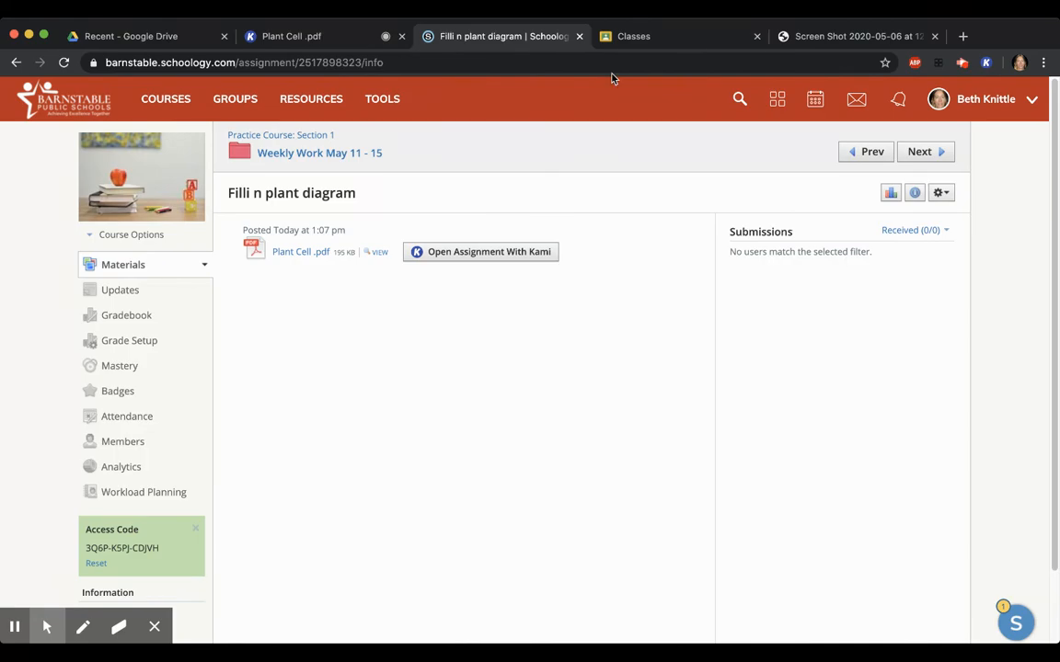
# Switch to Google Classroom and start a new Kami assignment in the scoutlier test class's classwork
pyautogui.click(672, 41)
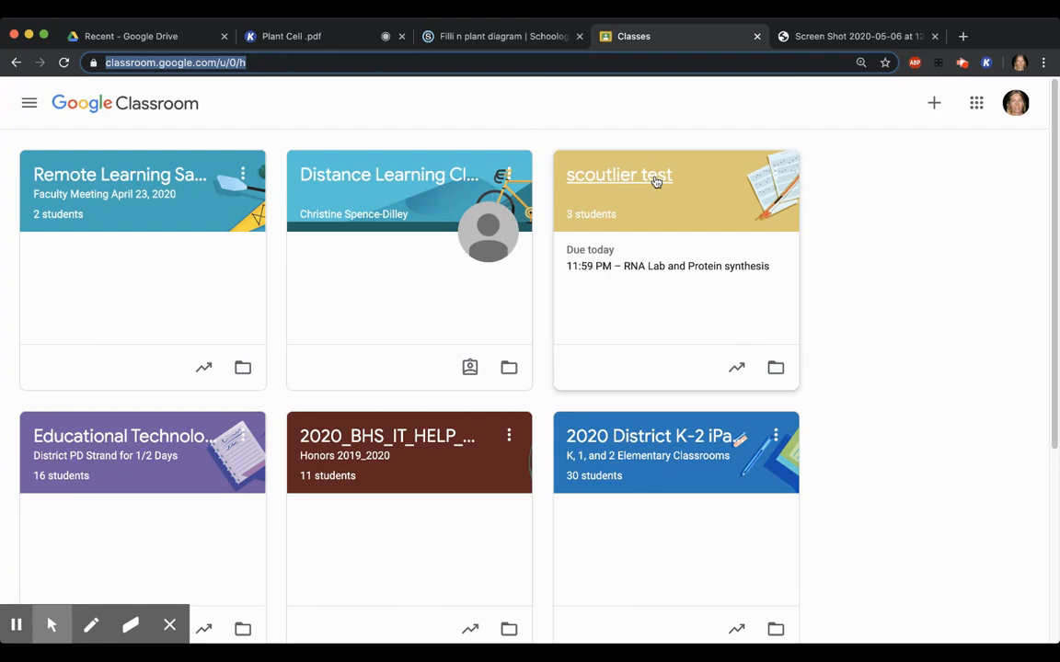
pyautogui.click(655, 178)
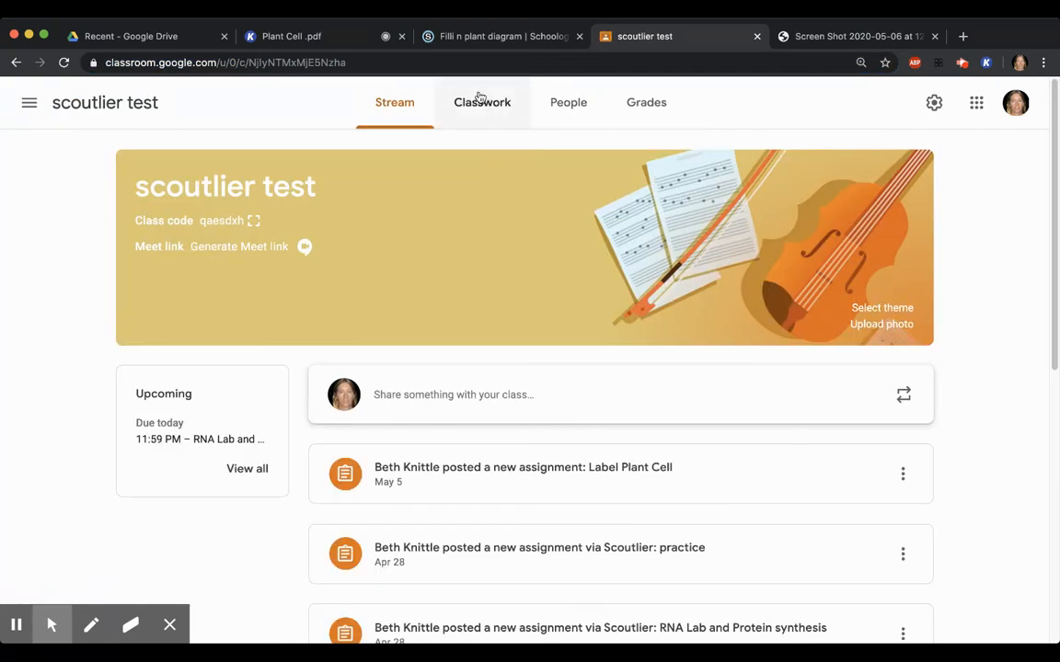
pyautogui.click(484, 102)
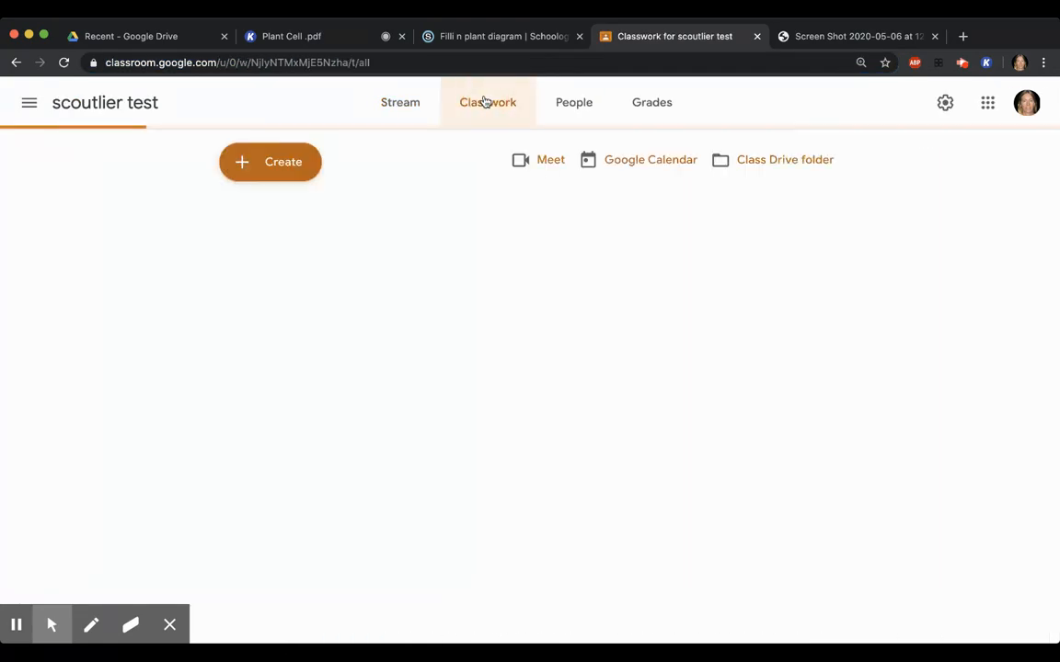
pyautogui.click(279, 161)
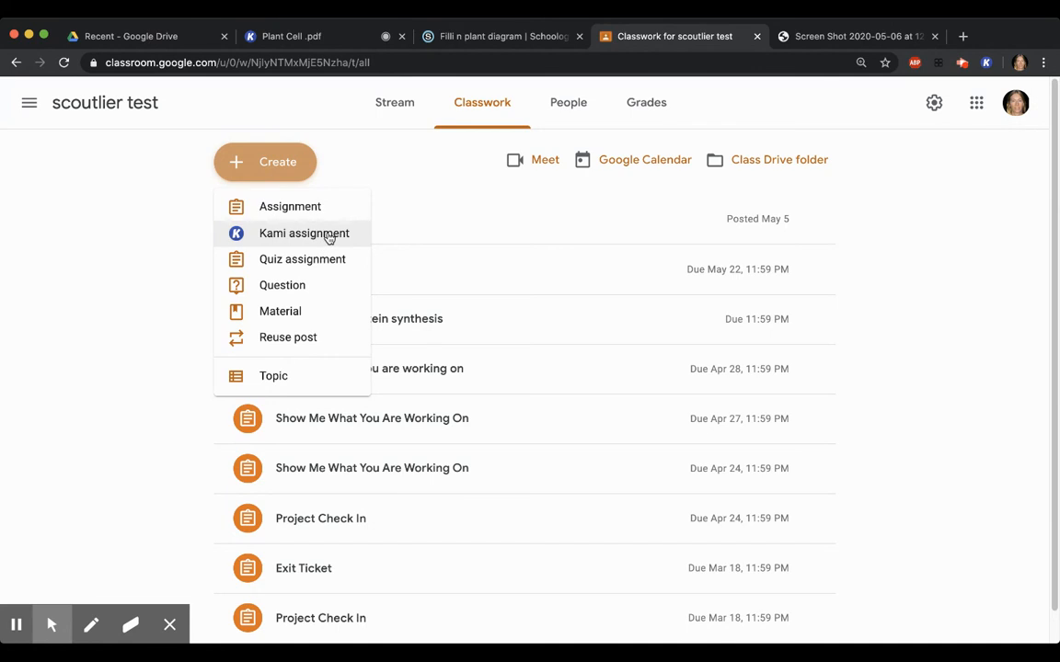
pyautogui.click(328, 235)
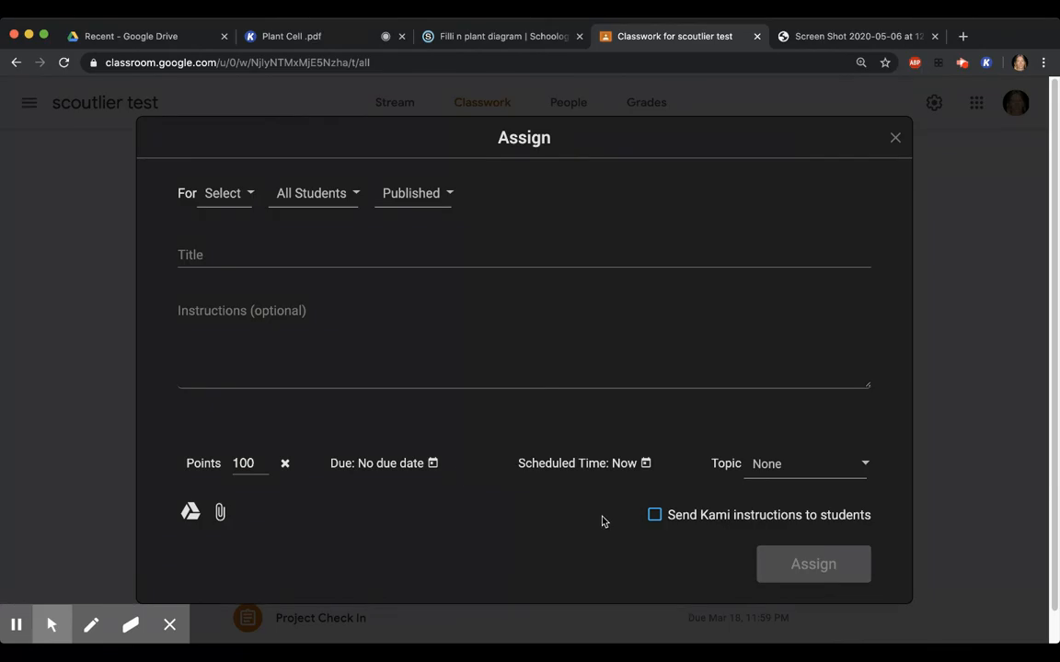
# Attach Plant Cell .pdf from My Drive to the Kami assignment
pyautogui.click(191, 511)
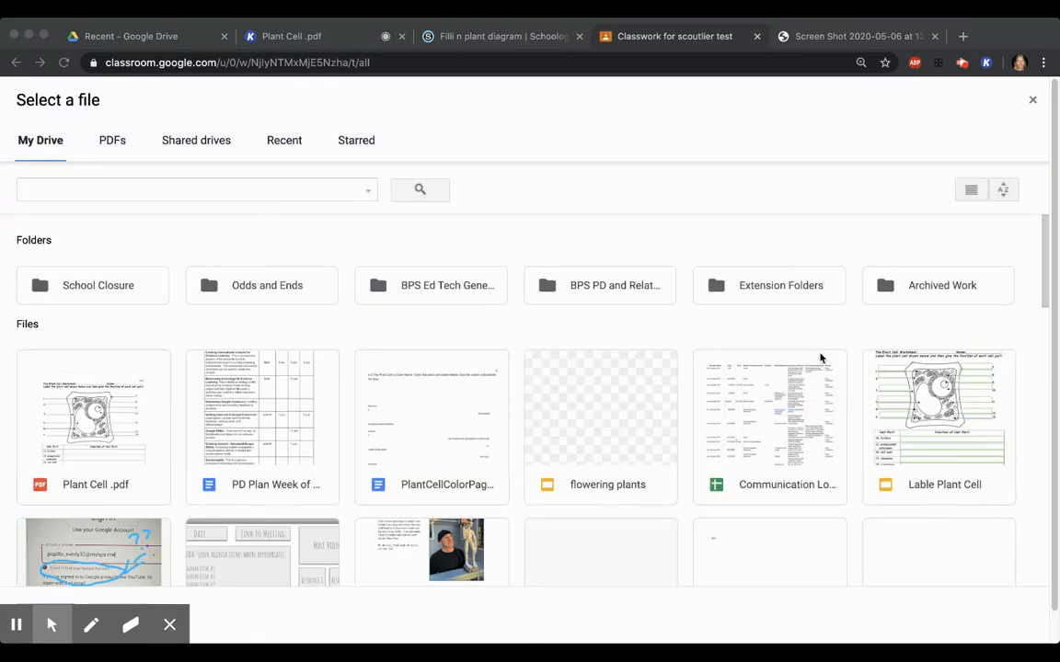
pyautogui.click(1042, 302)
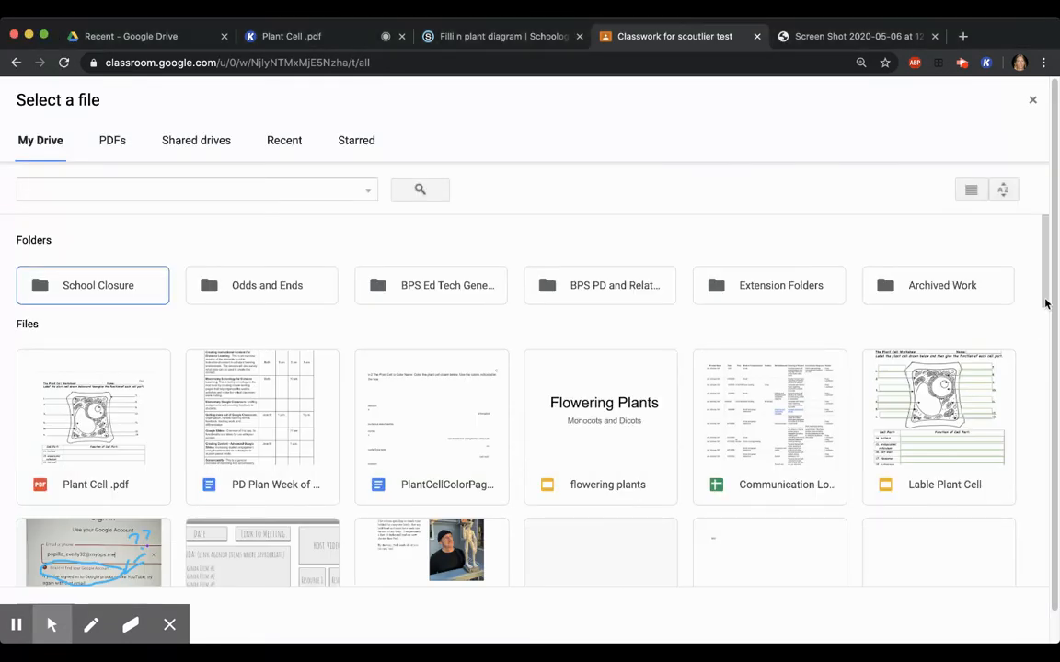
pyautogui.click(97, 355)
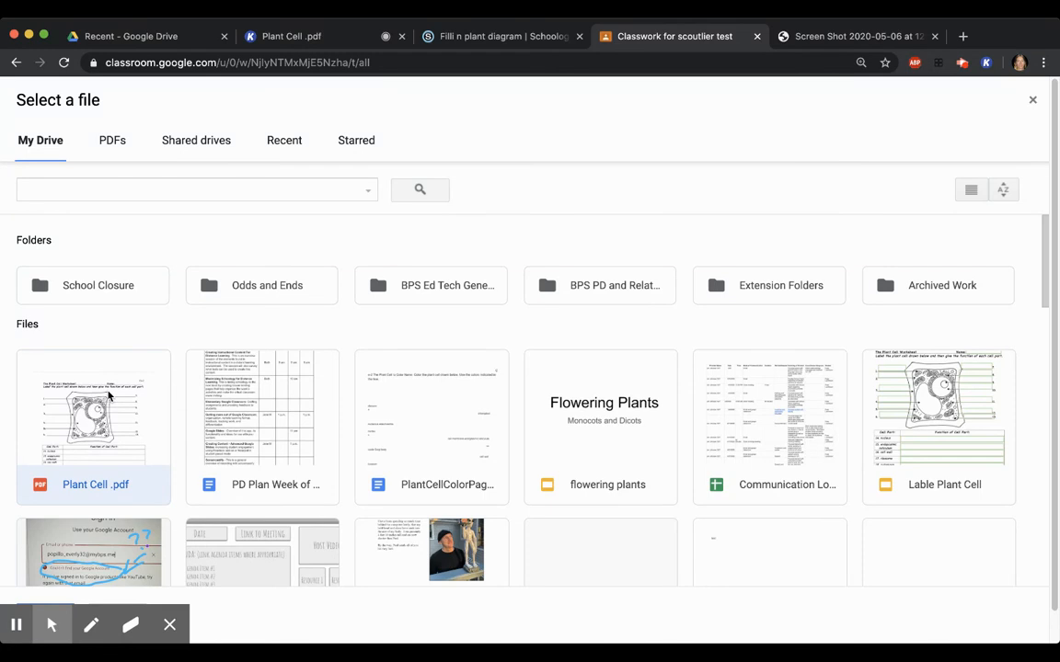
pyautogui.doubleClick(108, 395)
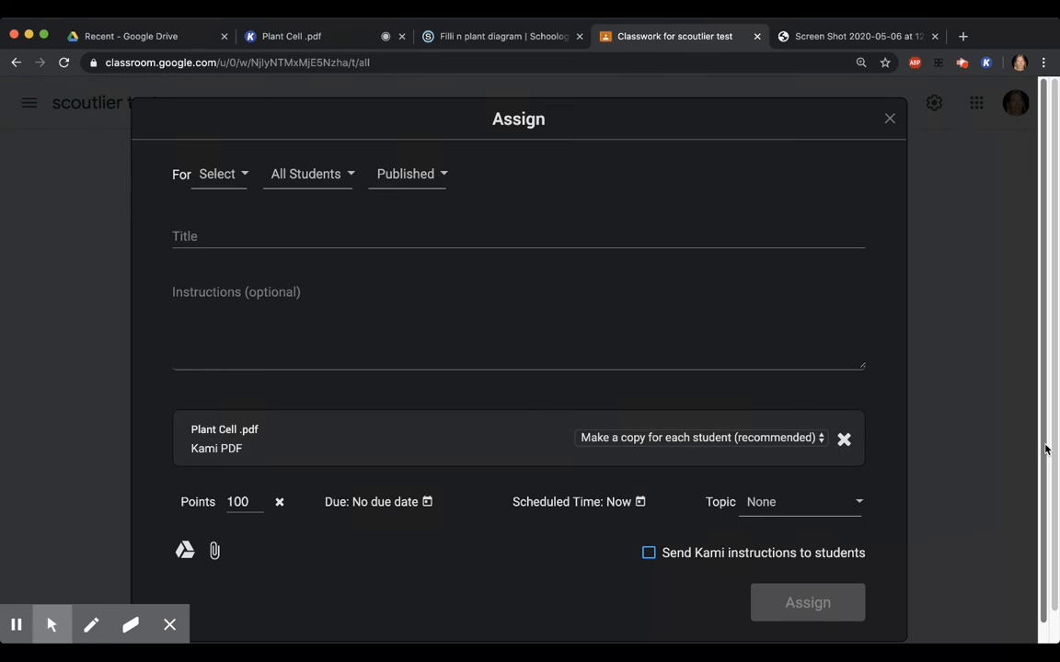
# Title the Kami assignment "Please complete PDF"
pyautogui.click(280, 231)
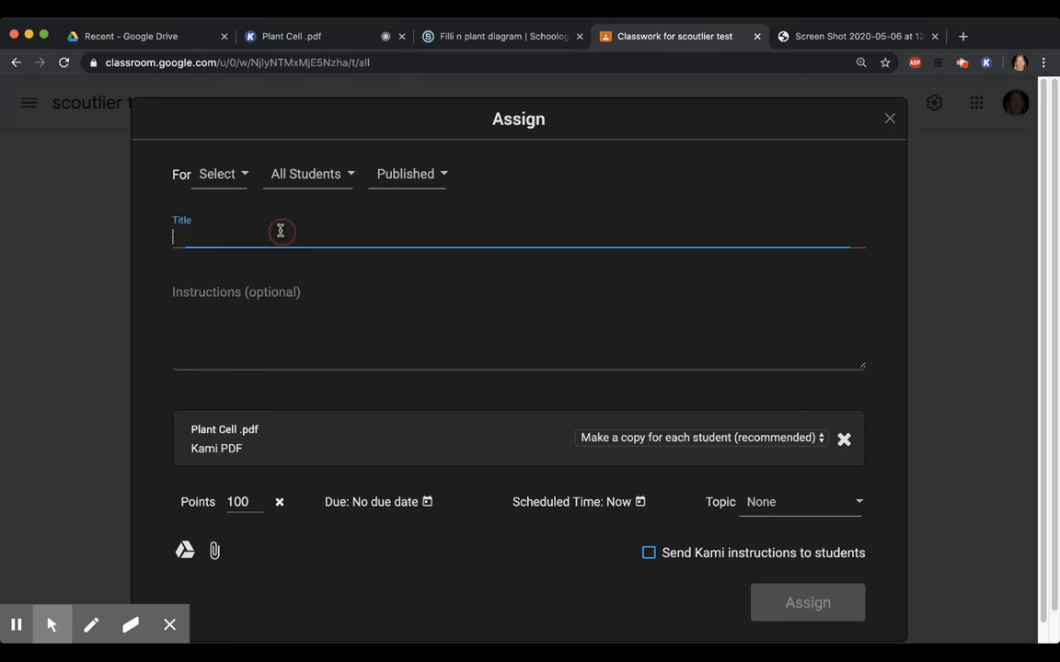
pyautogui.write('Please com')
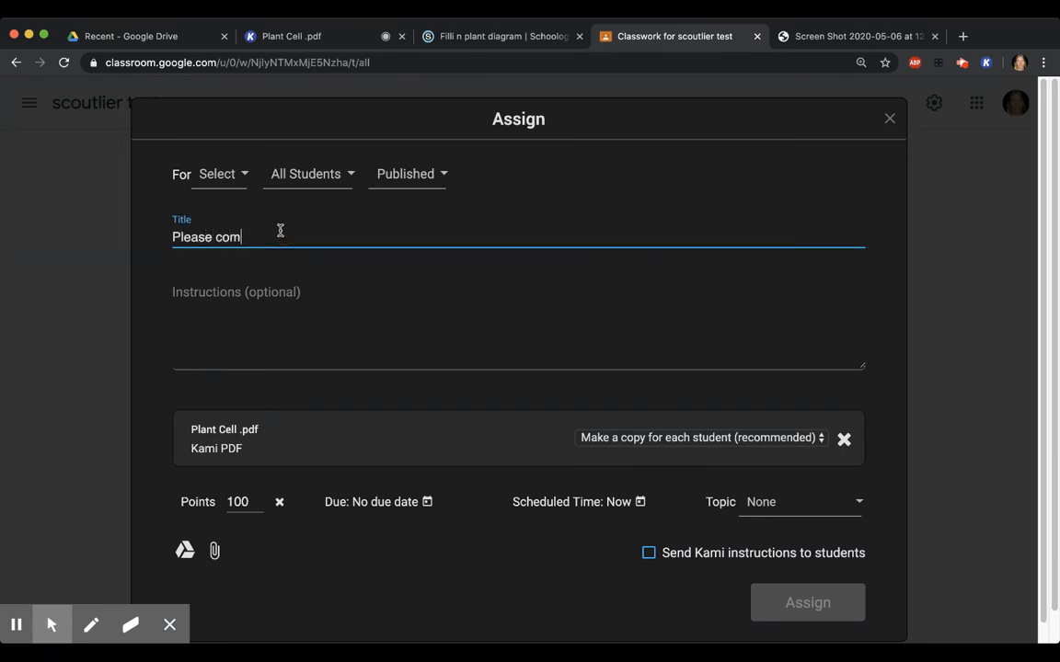
pyautogui.write('plet PDF')
pyautogui.click(263, 239)
pyautogui.write('e')
pyautogui.click(329, 237)
# Enter the assignment instructions "Complete assignment on plant cell parts"
pyautogui.click(302, 297)
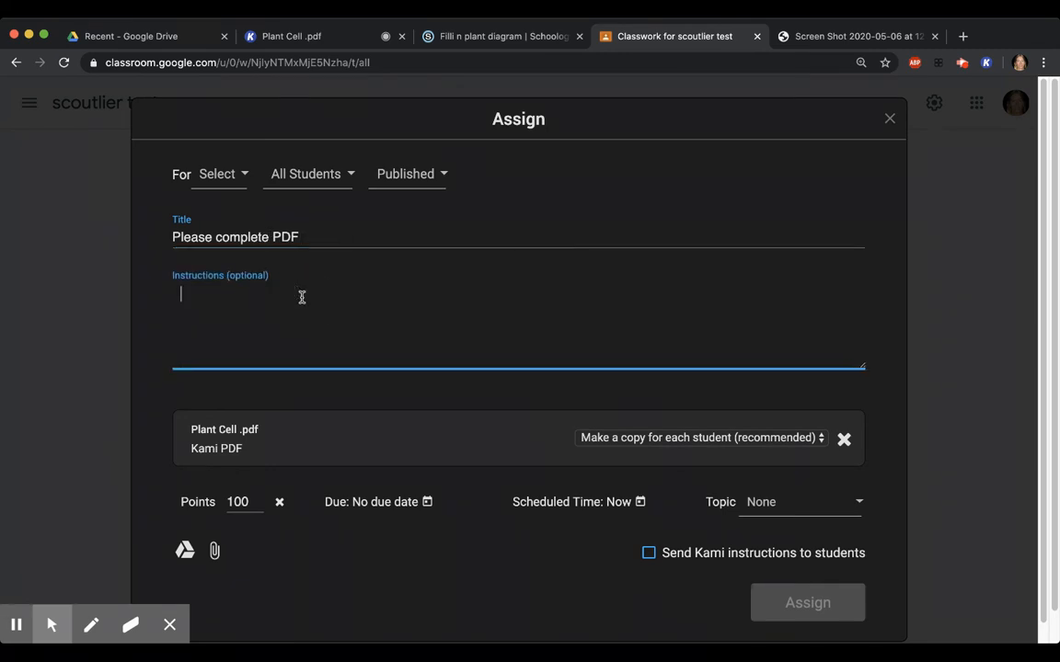
pyautogui.write('Complete assi')
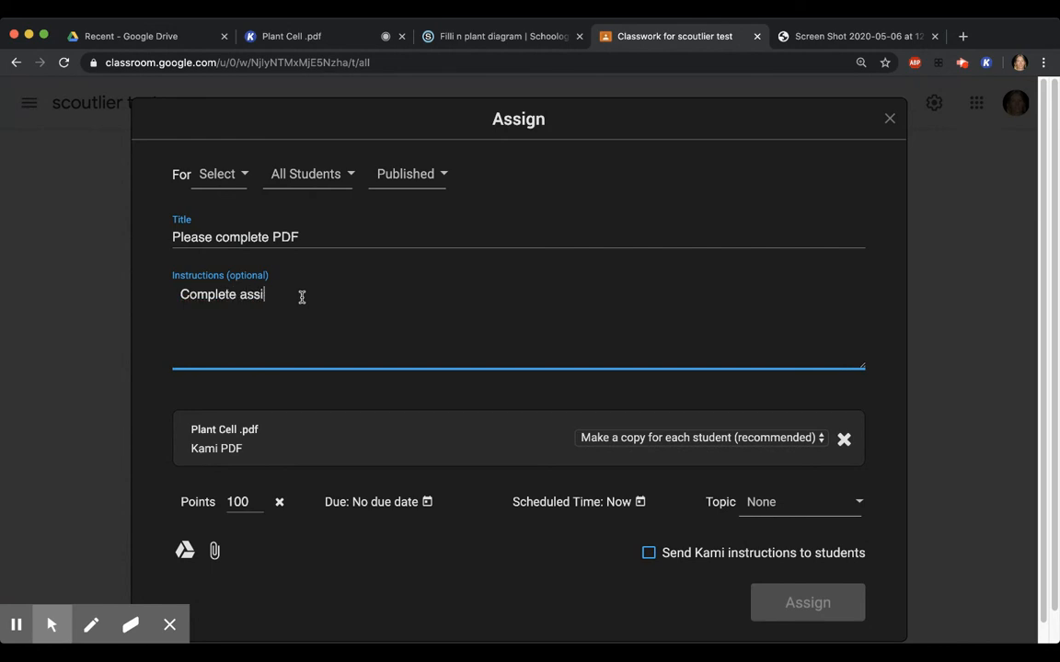
pyautogui.write('ngment on plant')
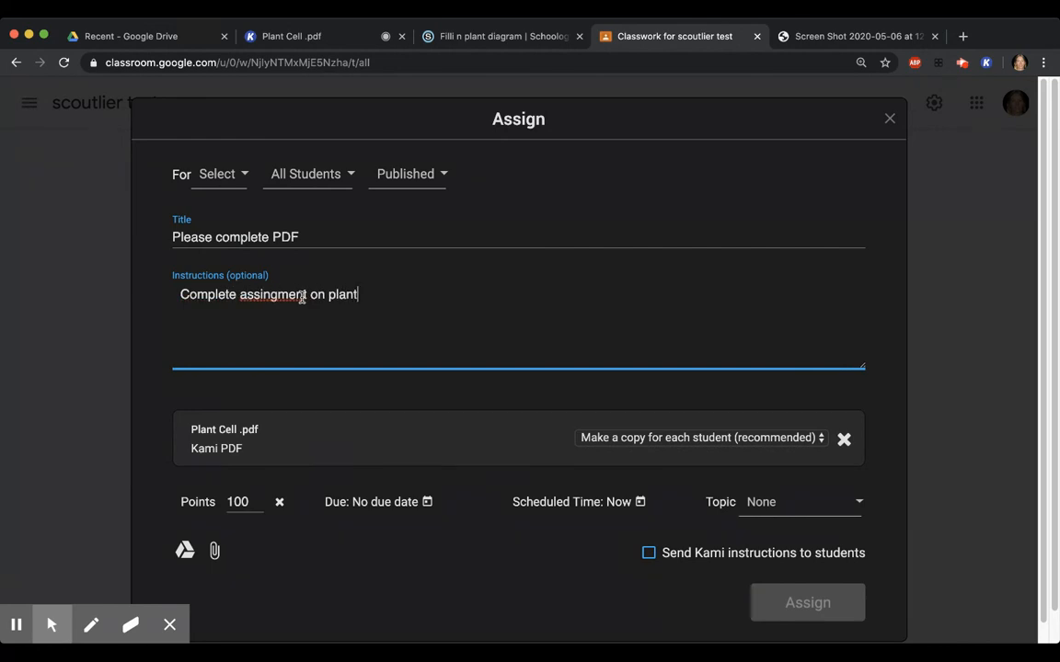
pyautogui.write(' cell parts')
pyautogui.click(278, 296)
pyautogui.press('BackSpace')
pyautogui.press('BackSpace')
pyautogui.write('gn')
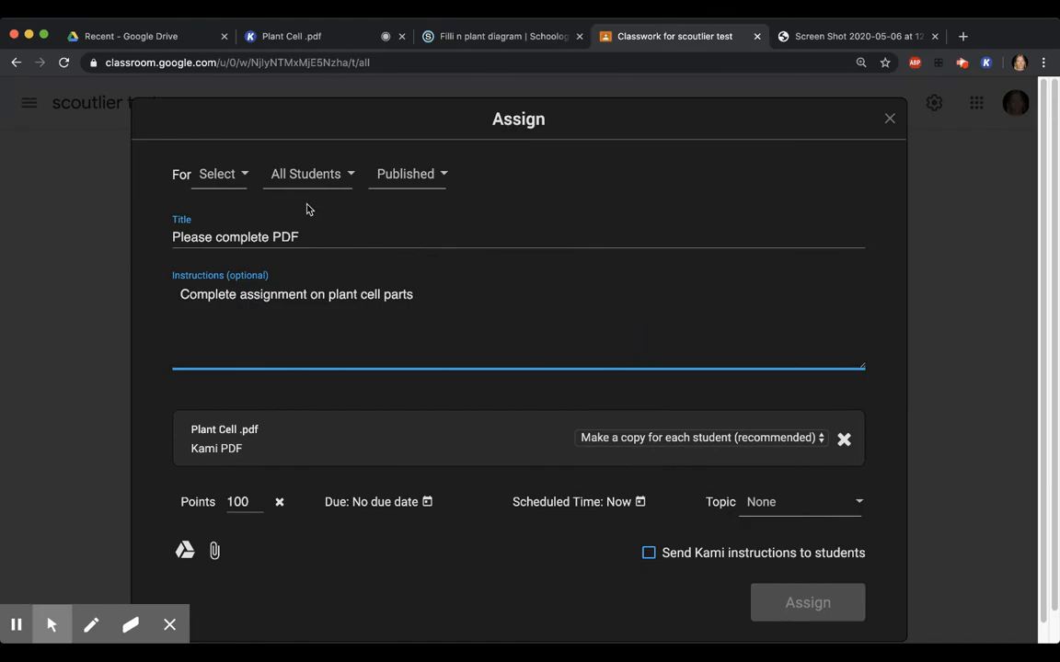
# Assign the worksheet to the scoutlier test class and open the created assignment in Classroom
pyautogui.click(243, 176)
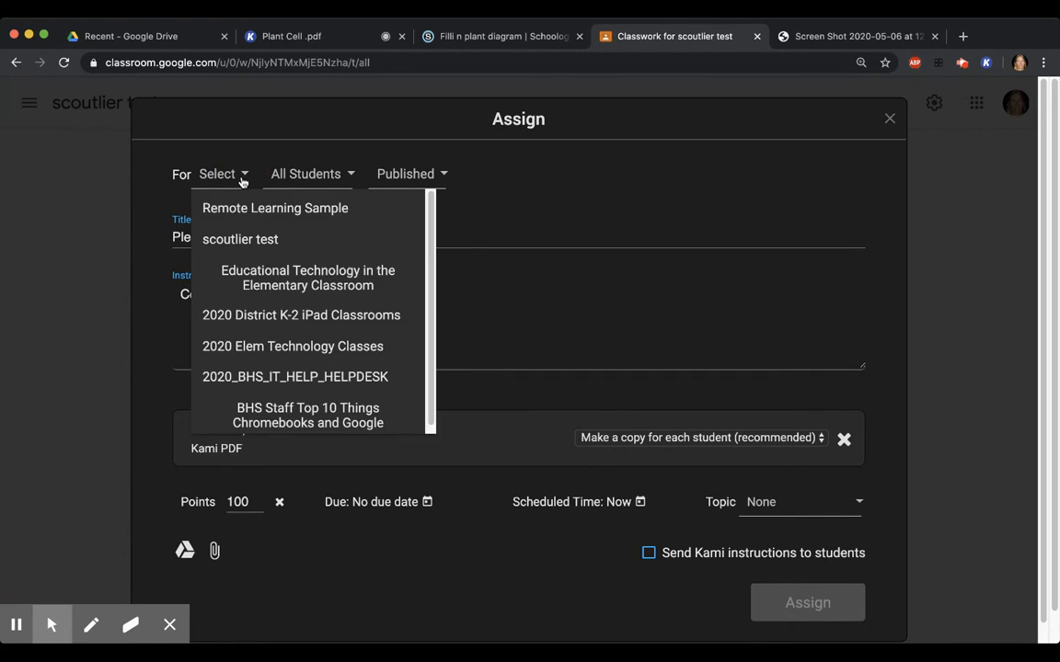
pyautogui.click(310, 246)
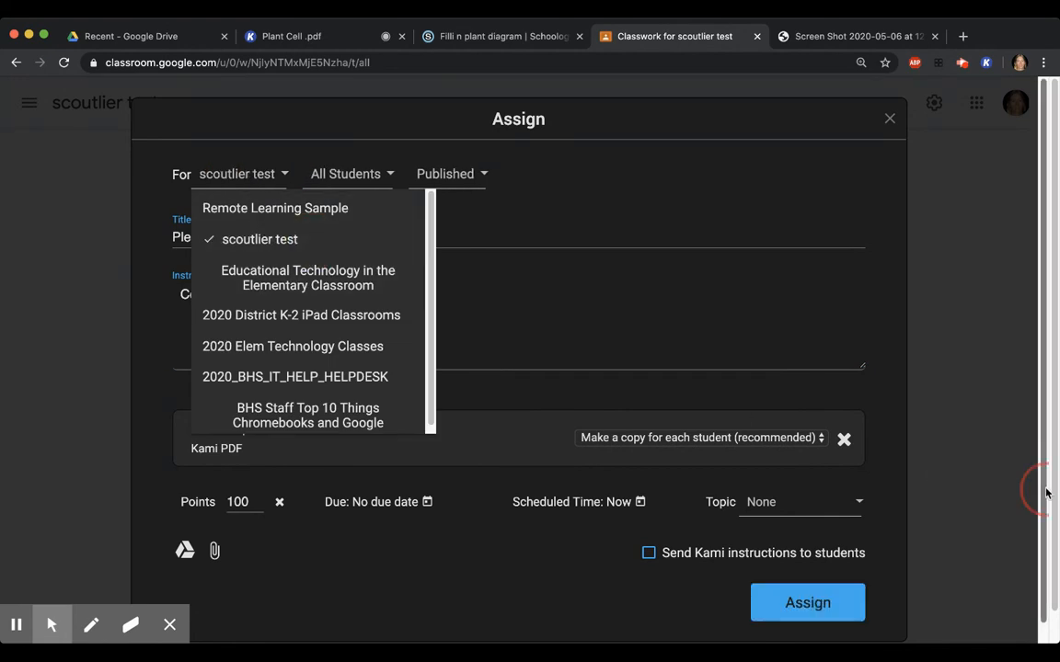
pyautogui.scroll(-1, 1047, 491)
pyautogui.click(813, 590)
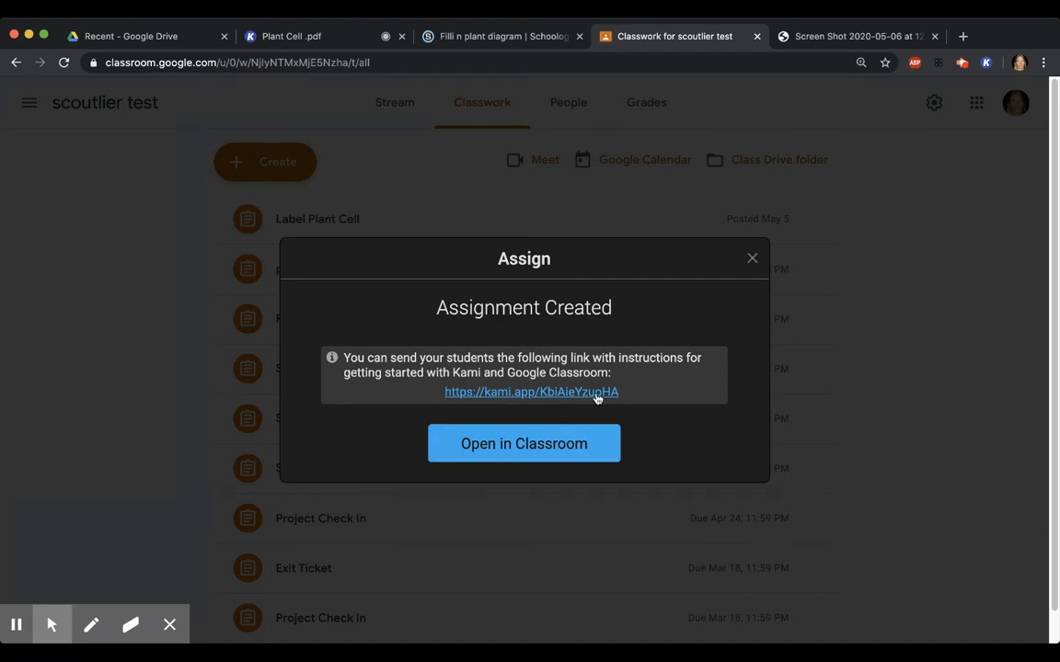
pyautogui.click(565, 448)
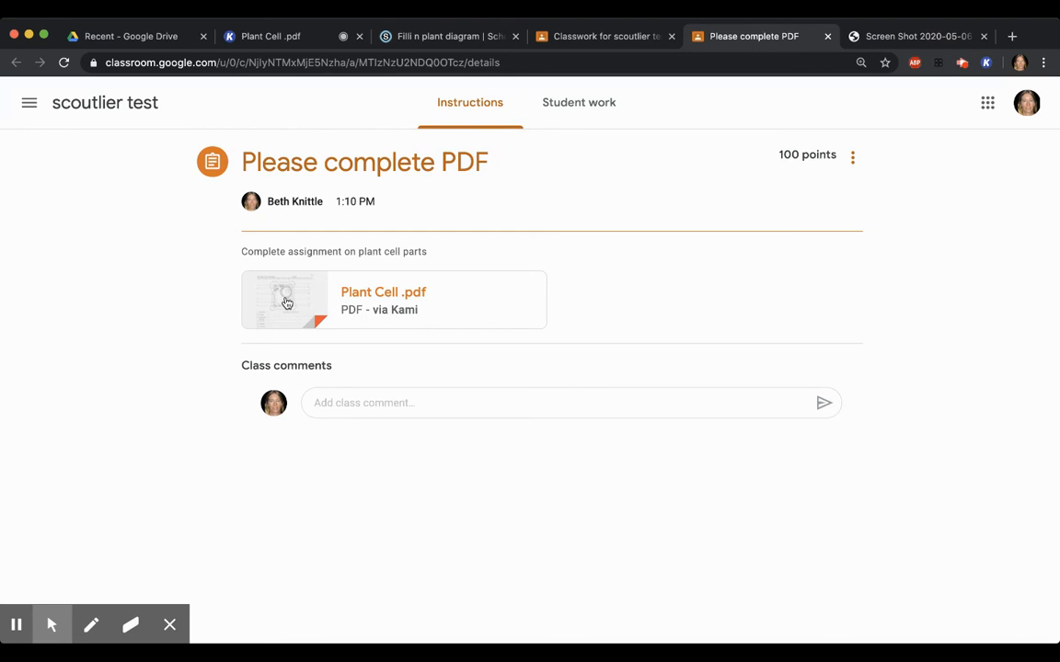
# Switch to the Plant Cell worksheet in Kami and add a text box reading "Mitochondria" on line 1 of the diagram
pyautogui.click(294, 37)
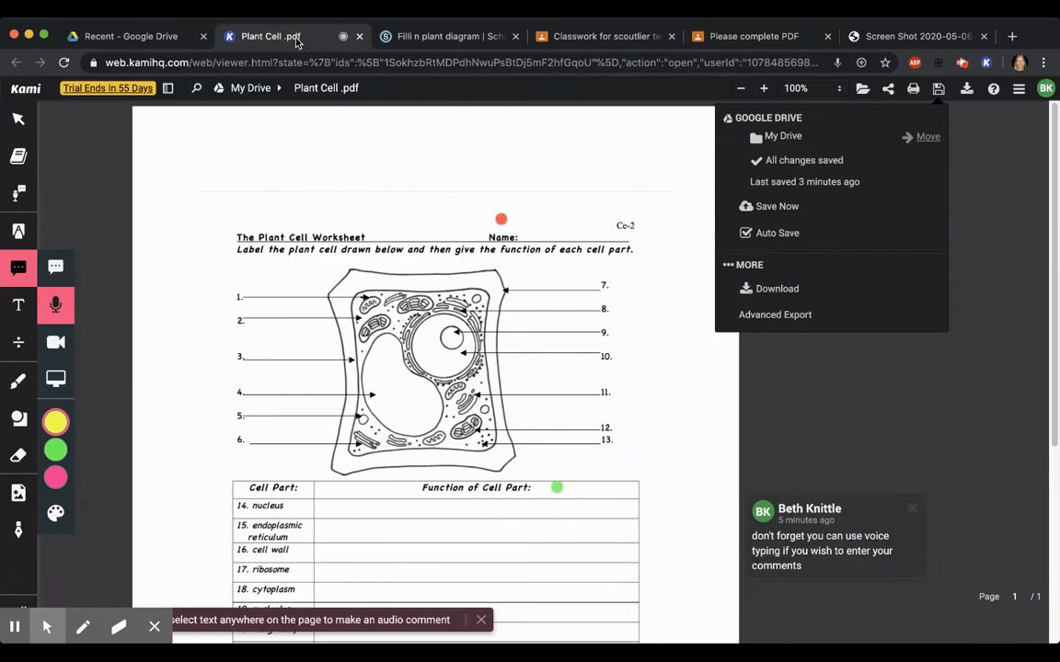
pyautogui.click(781, 389)
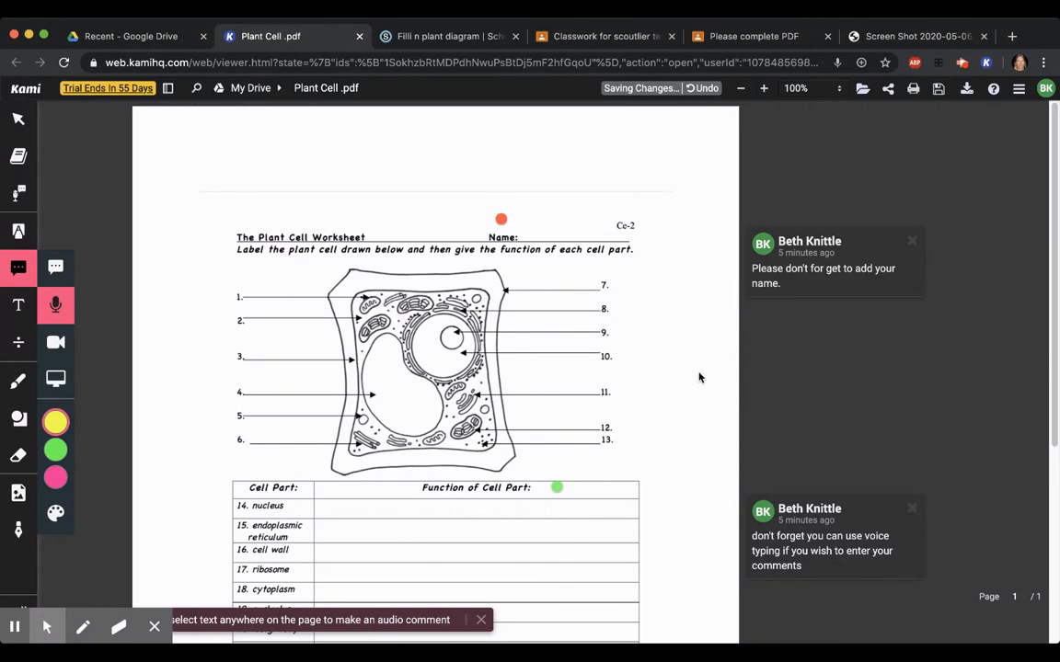
pyautogui.click(18, 305)
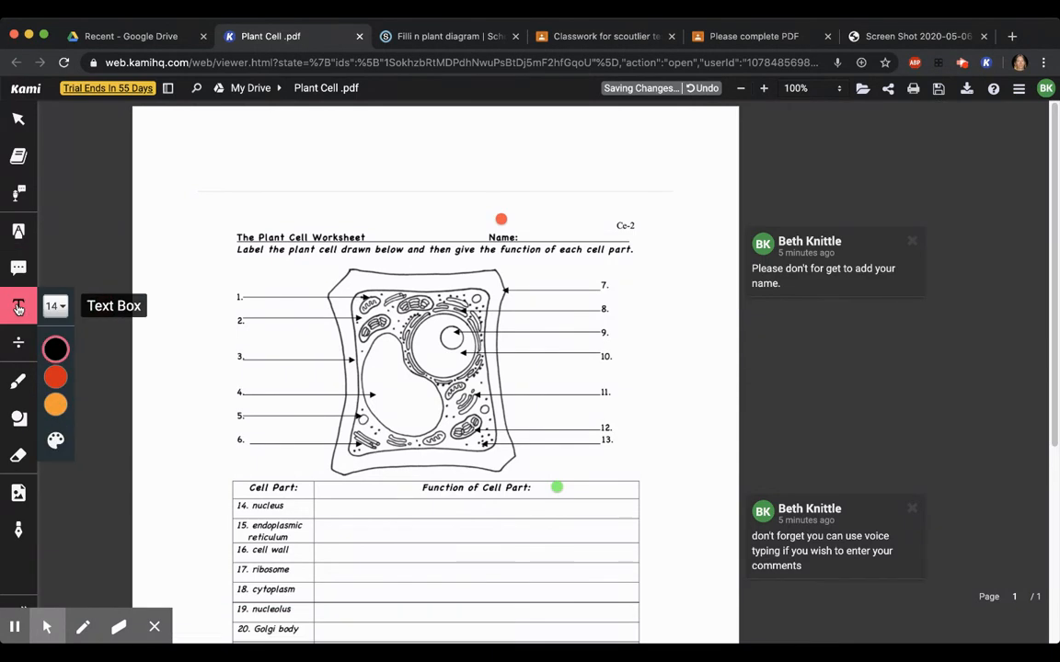
pyautogui.click(250, 290)
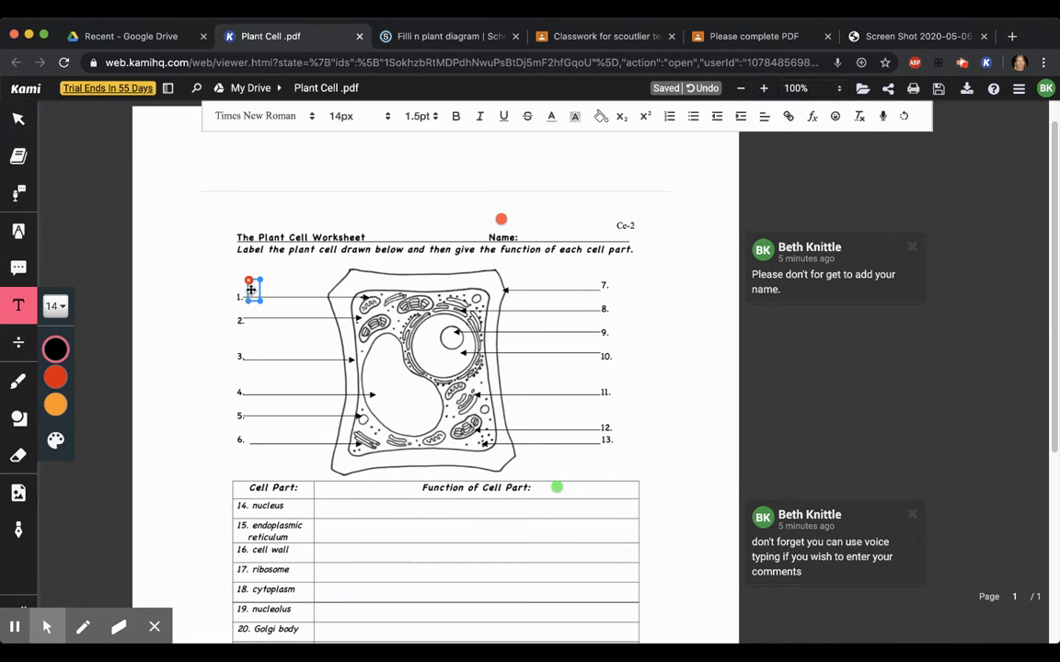
pyautogui.write('Mitochondri')
pyautogui.press('BackSpace')
pyautogui.press('BackSpace')
pyautogui.write('ra')
pyautogui.press('Left')
pyautogui.write('i')
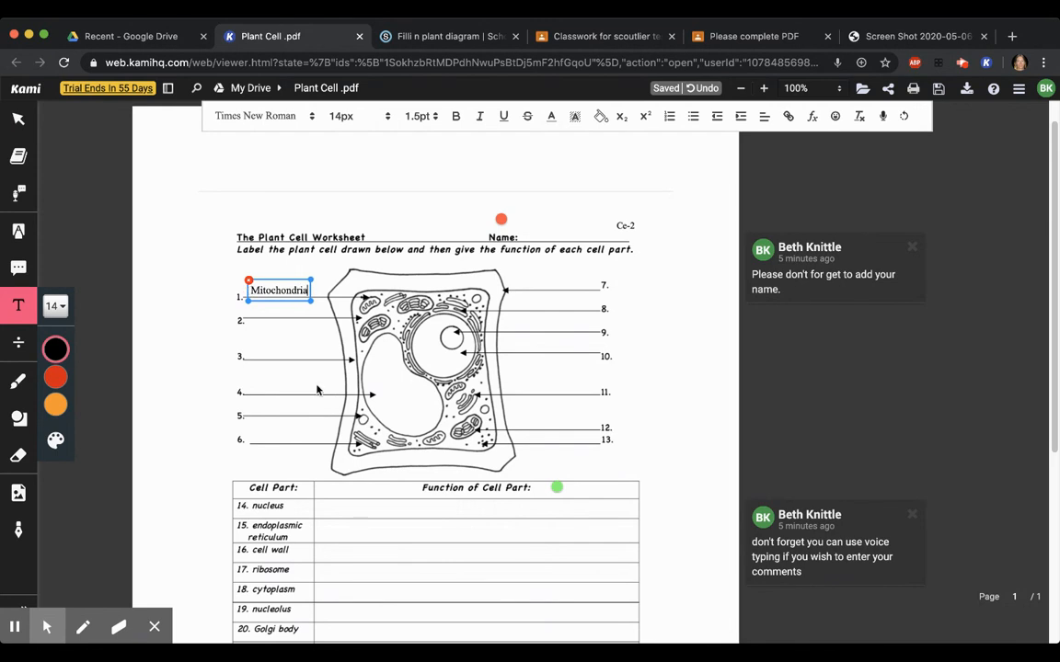
# Add a "Vacuole" text box on line 4 of the diagram and move it closer to the line's number
pyautogui.click(303, 393)
pyautogui.click(303, 391)
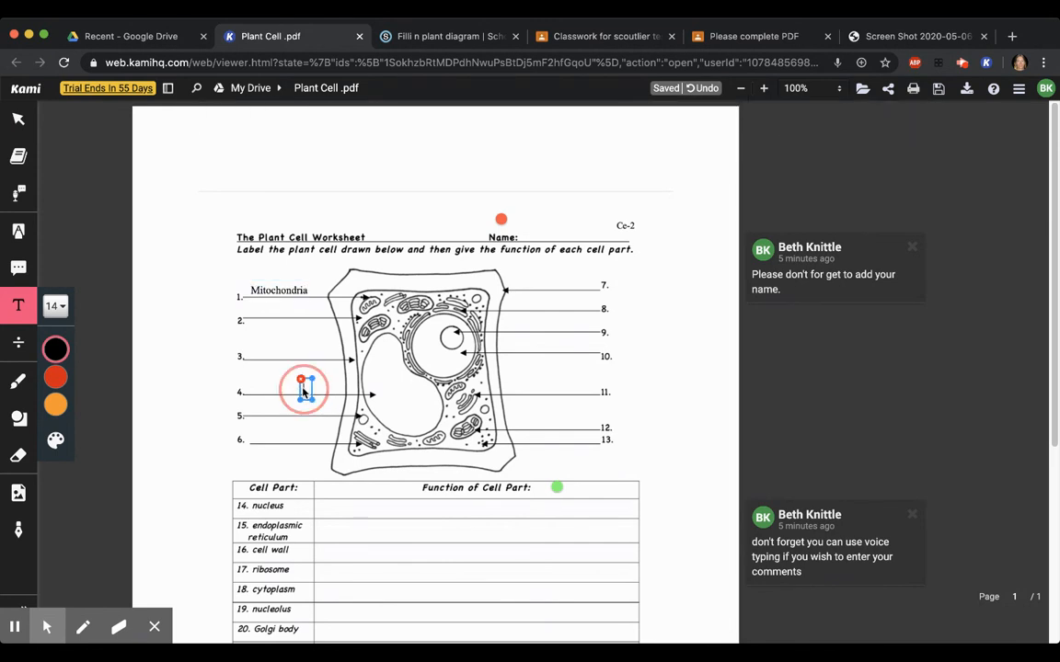
pyautogui.write('Vac')
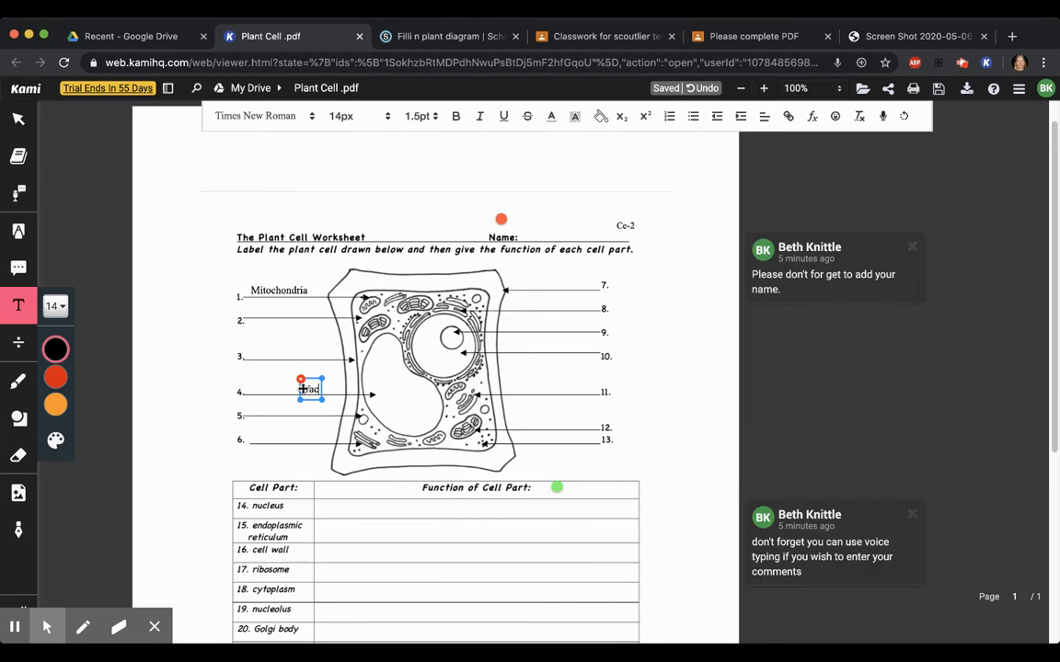
pyautogui.write('uole')
pyautogui.click(314, 415)
pyautogui.click(309, 387)
pyautogui.moveTo(298, 387)
pyautogui.mouseDown()
pyautogui.moveTo(246, 390)
pyautogui.moveTo(258, 388)
pyautogui.mouseUp()
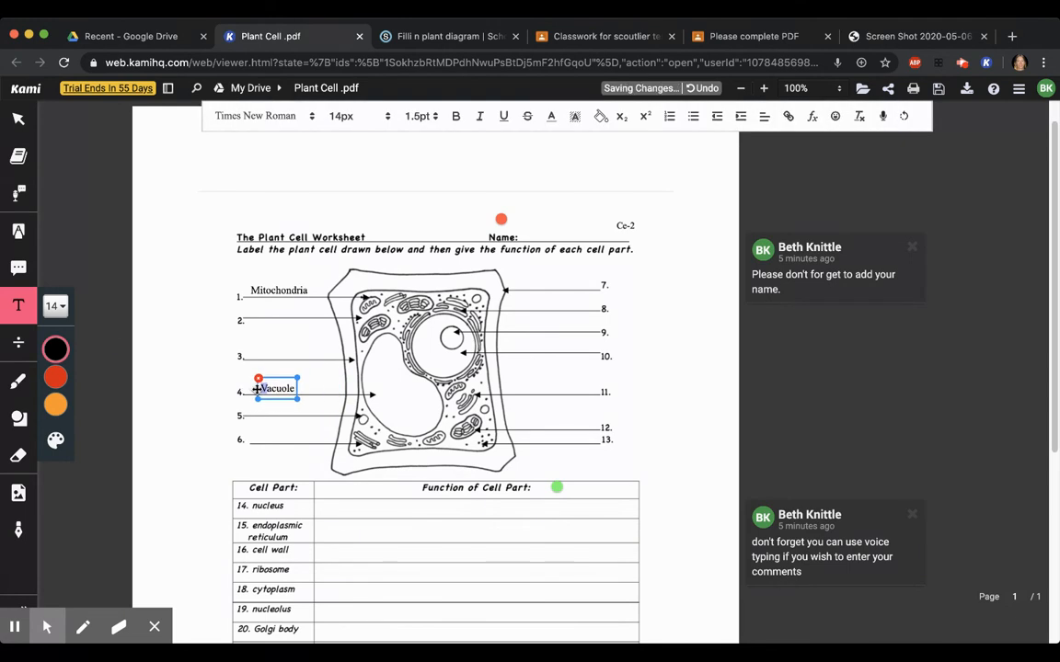
pyautogui.click(497, 317)
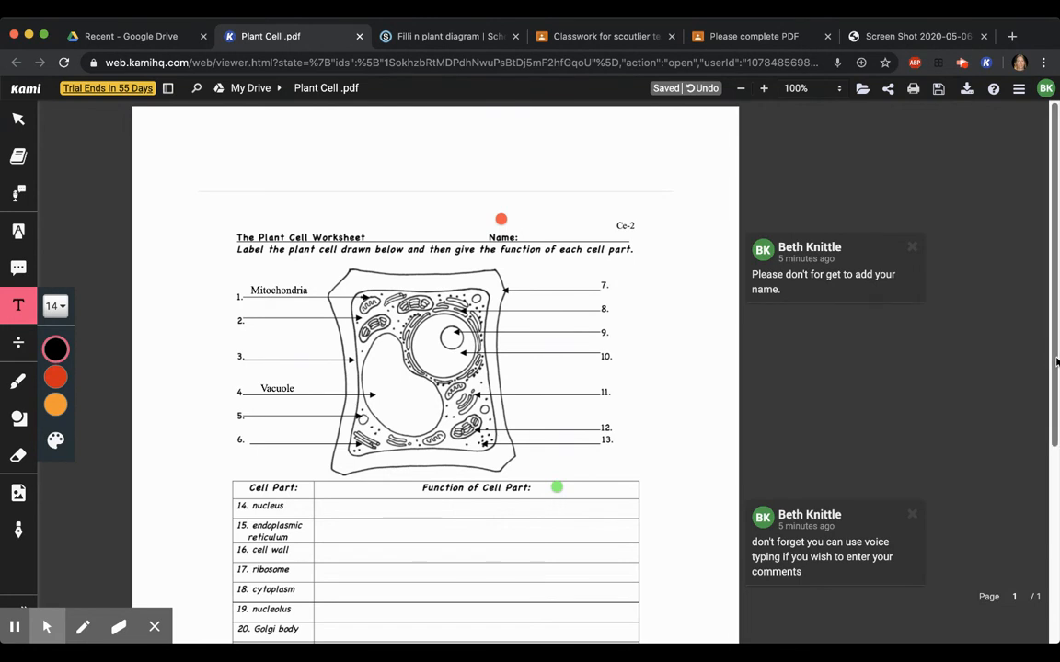
# Record a short video comment in the function cell of row 14, nucleus, and finish the recording
pyautogui.scroll(-3, 1044, 359)
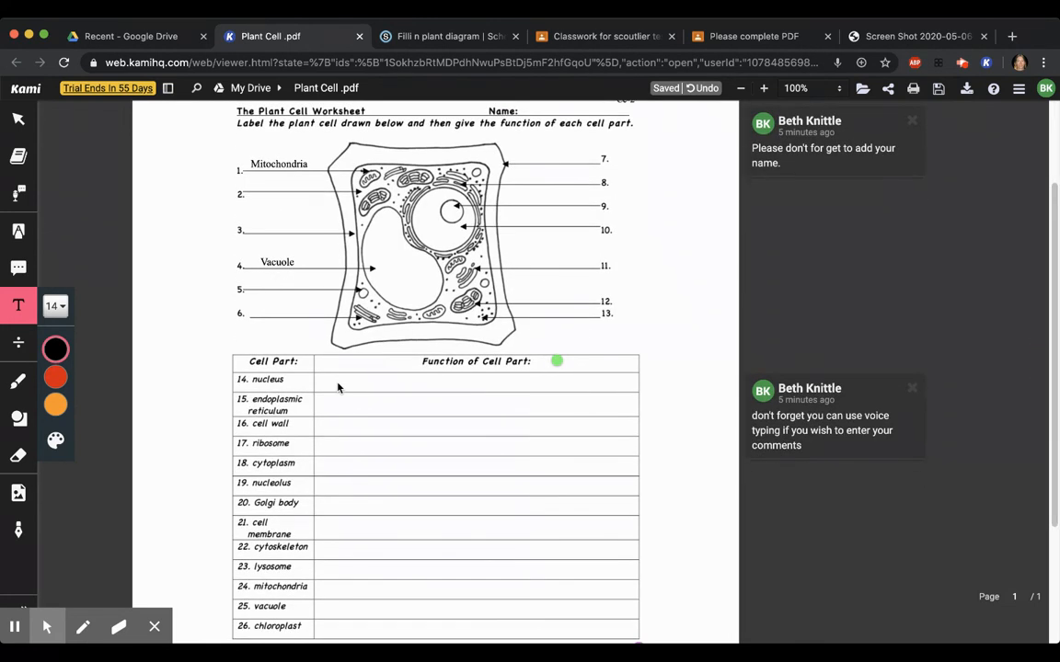
pyautogui.click(337, 386)
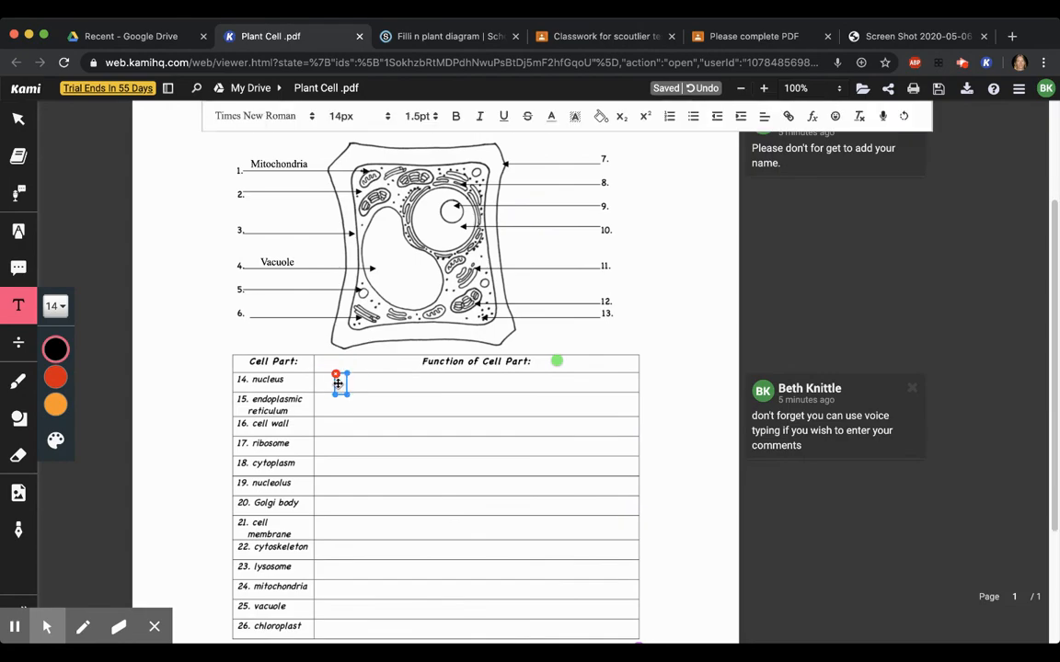
pyautogui.click(19, 267)
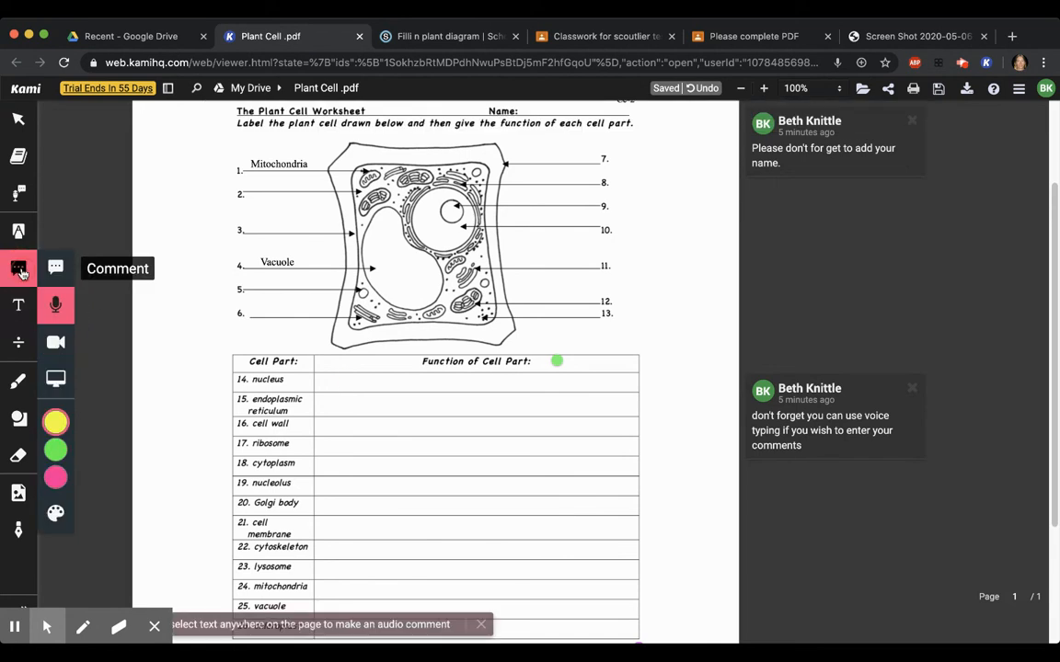
pyautogui.click(55, 342)
pyautogui.click(336, 386)
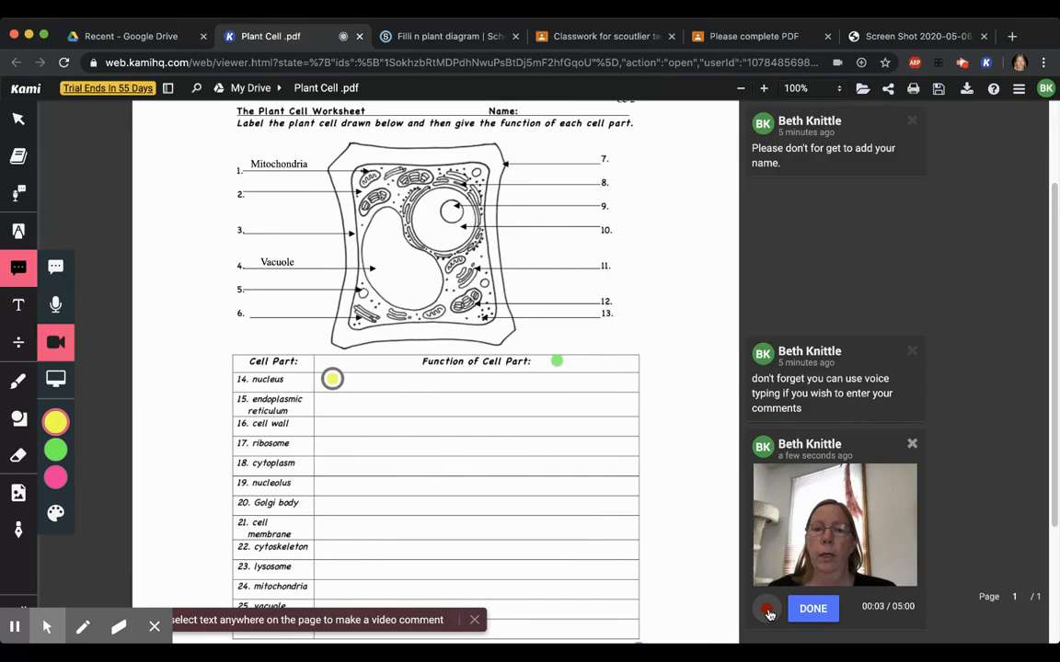
pyautogui.click(769, 611)
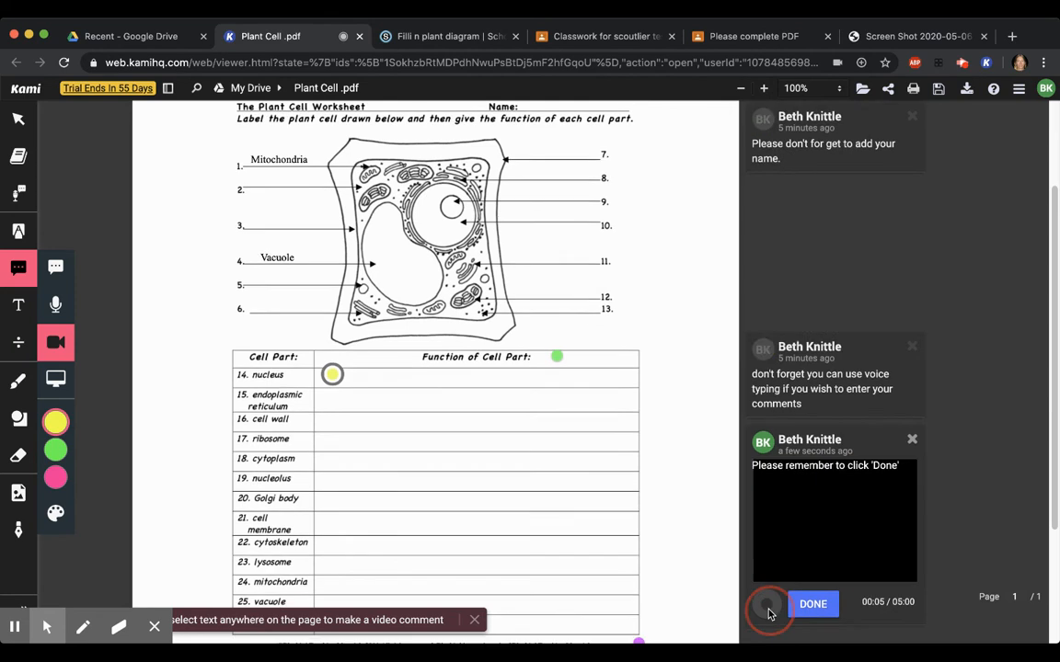
pyautogui.scroll(-3, 769, 614)
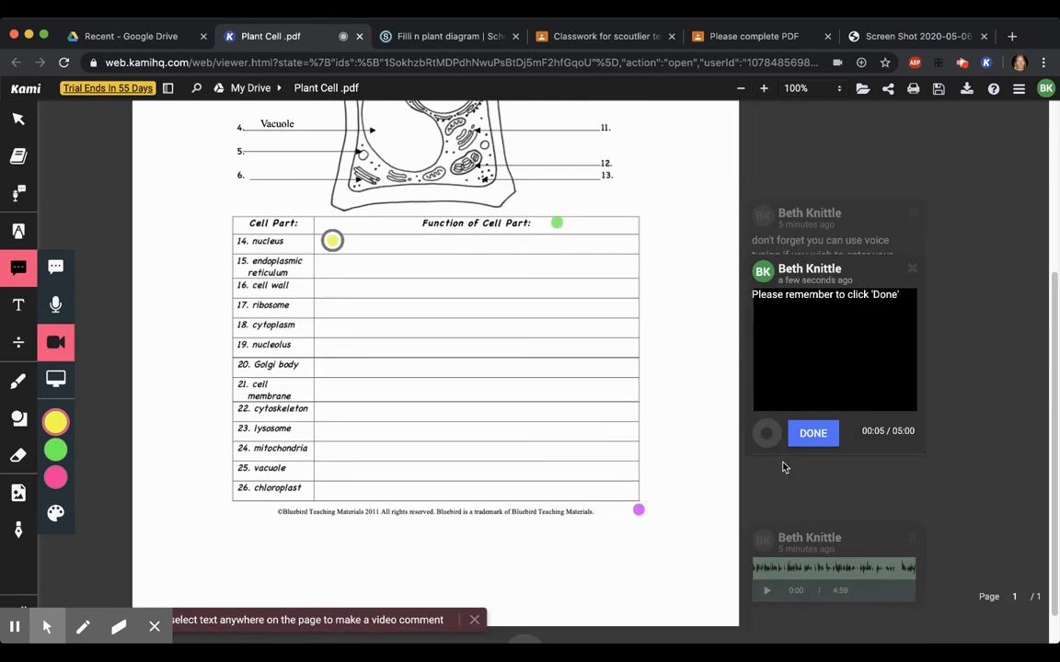
pyautogui.click(812, 435)
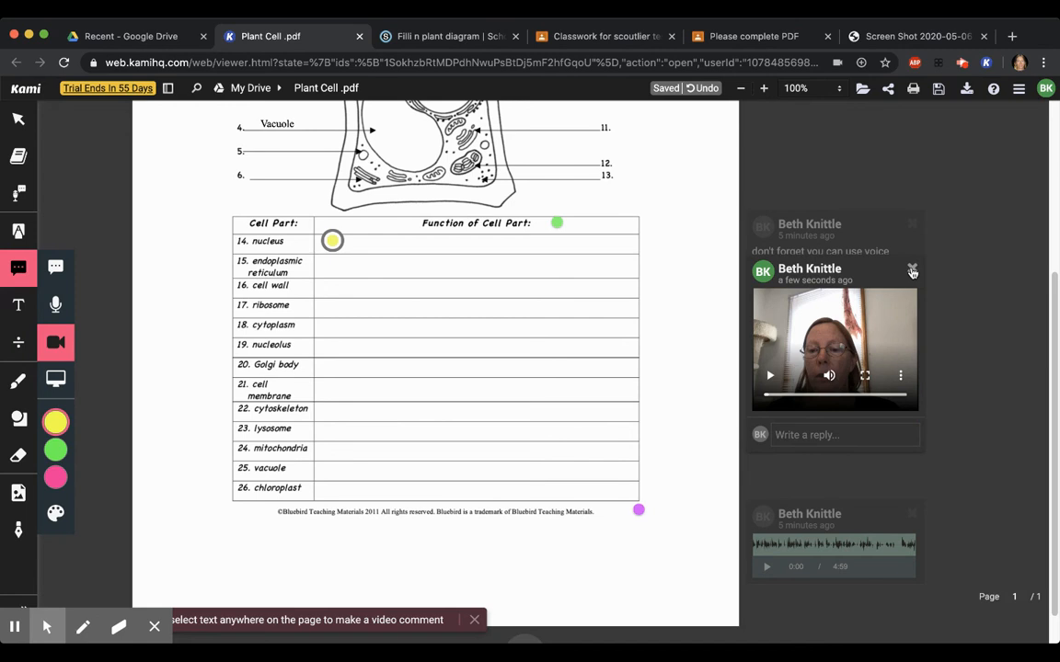
pyautogui.click(977, 473)
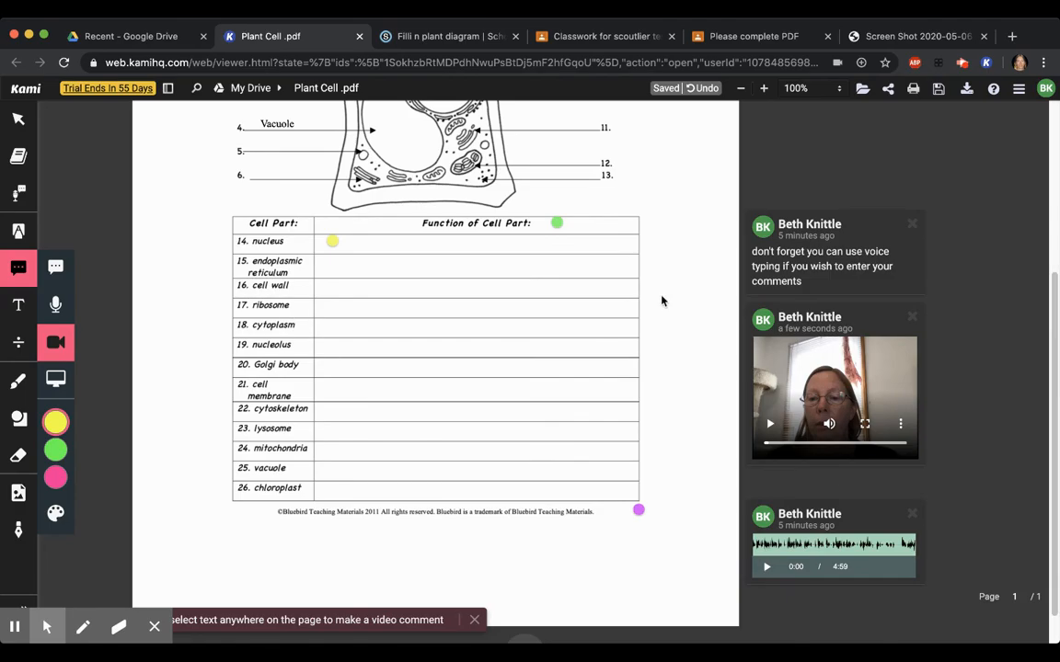
# Replace green with blue in the Drawing tool's color palette and save the palette
pyautogui.click(1055, 313)
pyautogui.moveTo(1055, 313); pyautogui.dragTo(1055, 230)
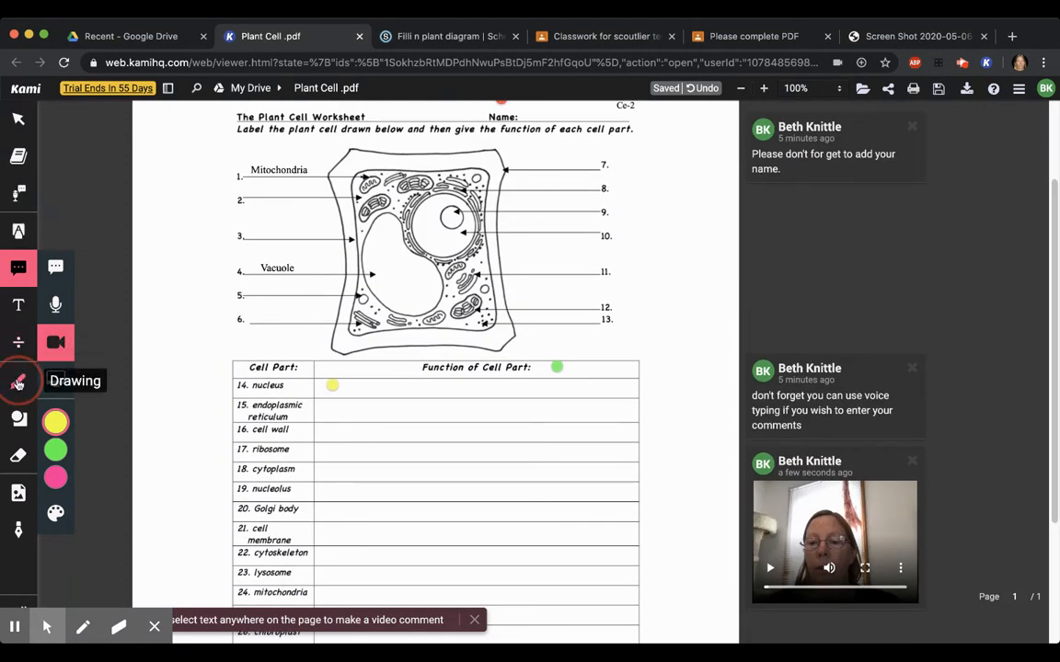
pyautogui.click(19, 380)
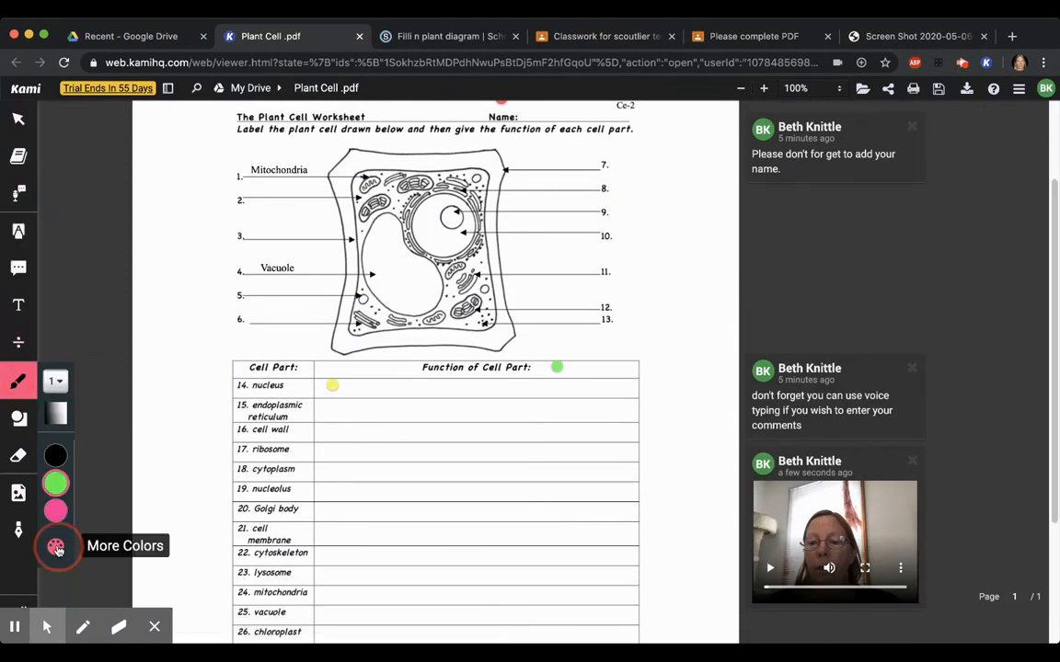
pyautogui.click(55, 547)
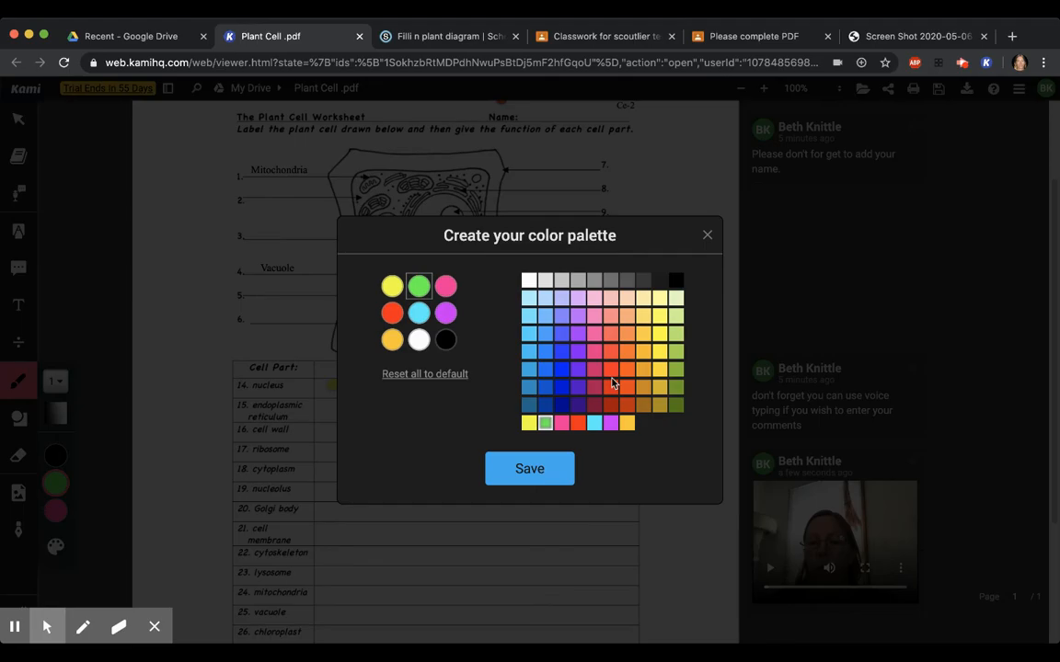
pyautogui.click(561, 355)
pyautogui.click(531, 471)
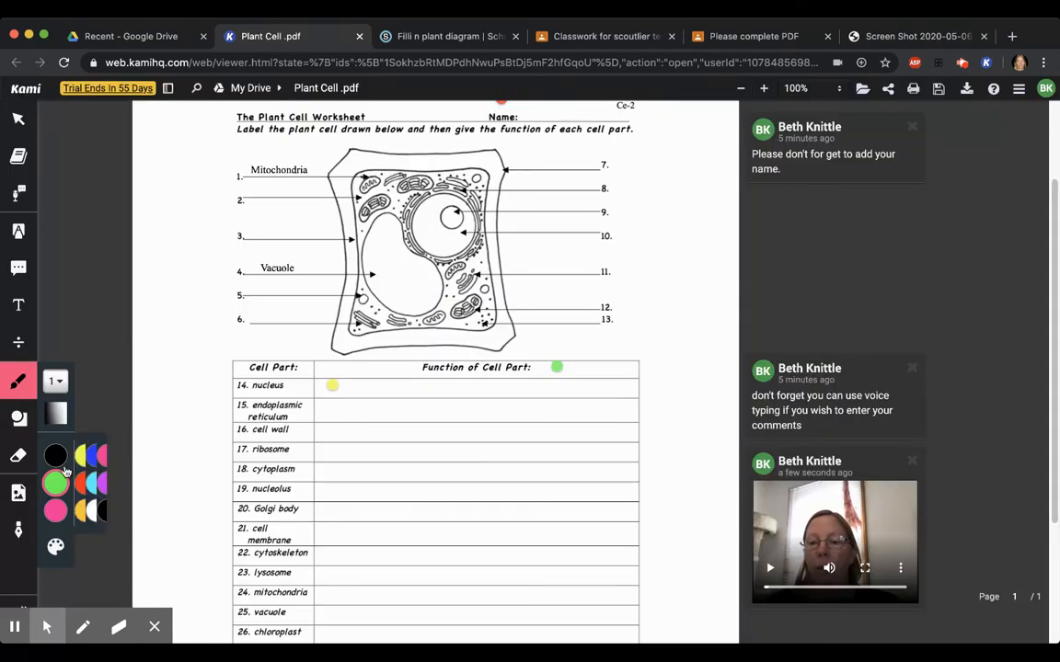
# Draw freehand in blue: underline "ribosome", circle the upper function column, and add an arrow pointing to the nucleolus in the diagram
pyautogui.moveTo(57, 455)
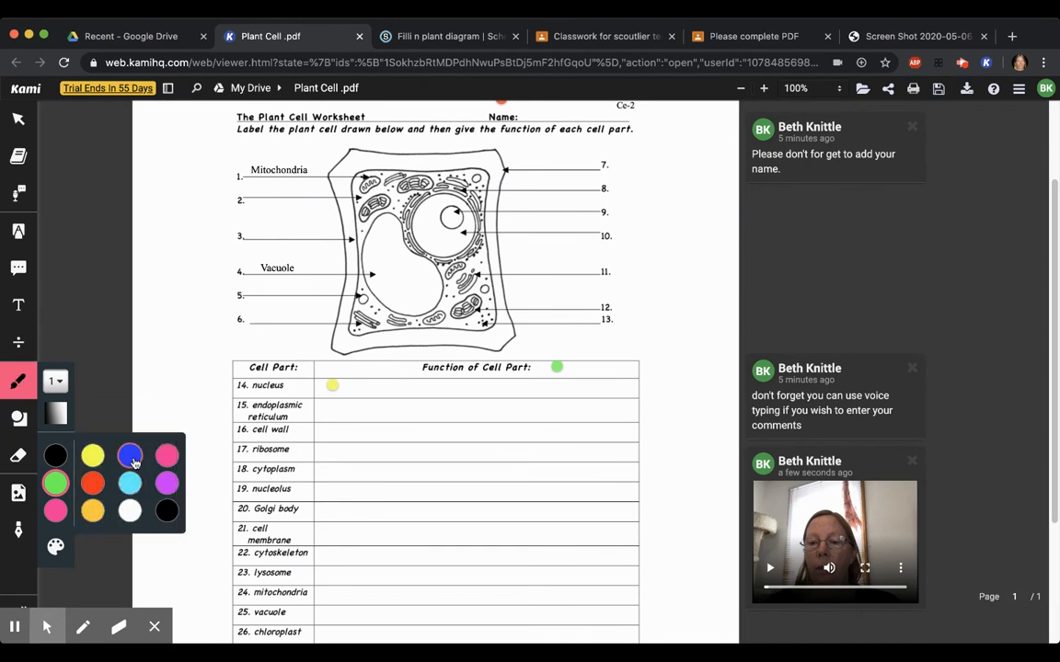
pyautogui.click(129, 453)
pyautogui.moveTo(255, 454); pyautogui.dragTo(306, 453)
pyautogui.moveTo(380, 448)
pyautogui.mouseDown()
pyautogui.moveTo(561, 453)
pyautogui.moveTo(474, 460)
pyautogui.moveTo(485, 454)
pyautogui.mouseUp()
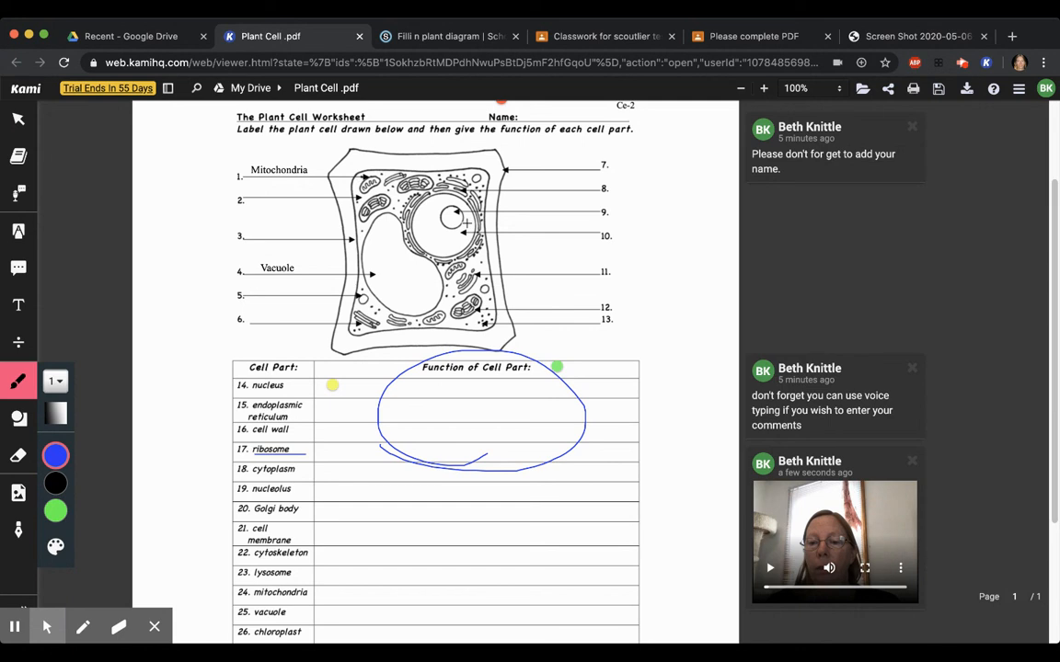
pyautogui.moveTo(544, 220)
pyautogui.mouseDown()
pyautogui.moveTo(453, 223)
pyautogui.moveTo(460, 209)
pyautogui.moveTo(458, 227)
pyautogui.mouseUp()
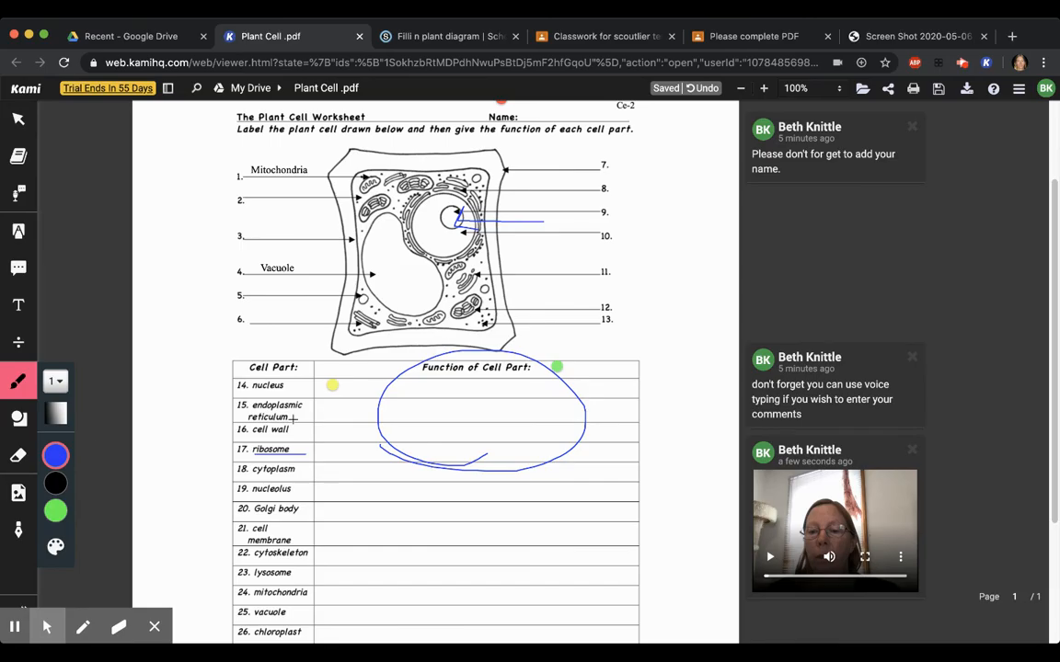
# Erase the blue circle over the function column and the blue arrow on the cell diagram
pyautogui.click(19, 455)
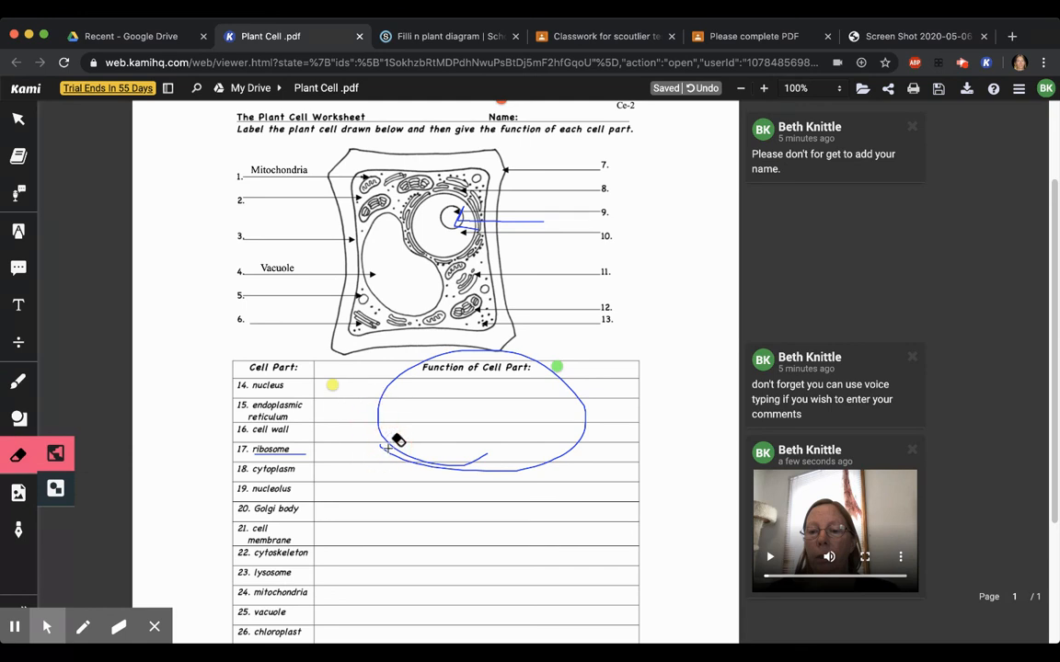
pyautogui.click(392, 443)
pyautogui.click(485, 222)
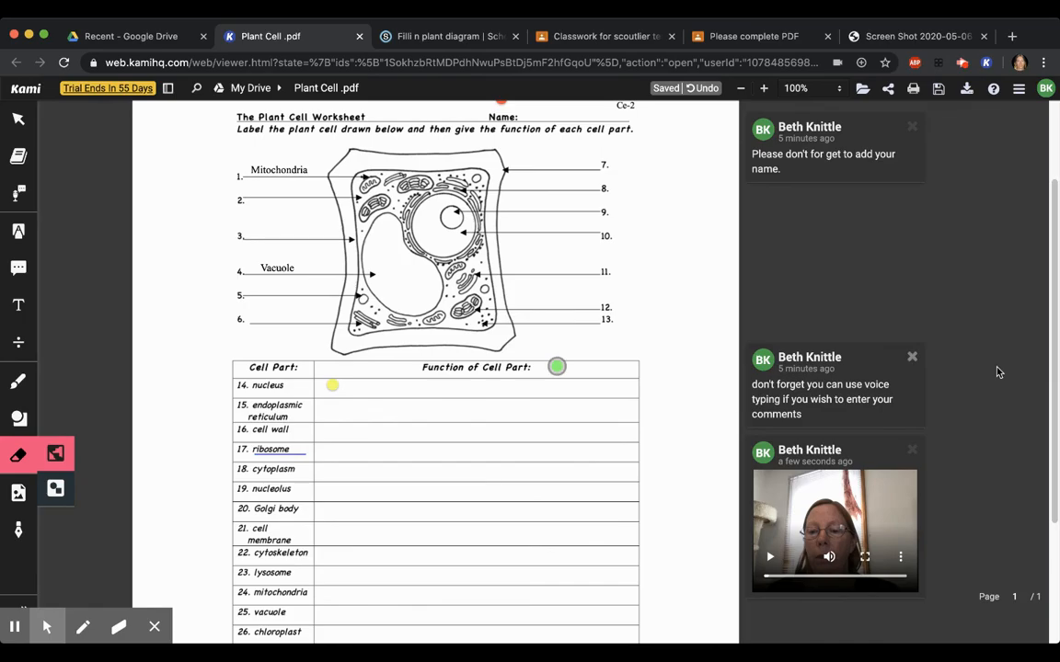
pyautogui.moveTo(1056, 392); pyautogui.dragTo(1049, 230)
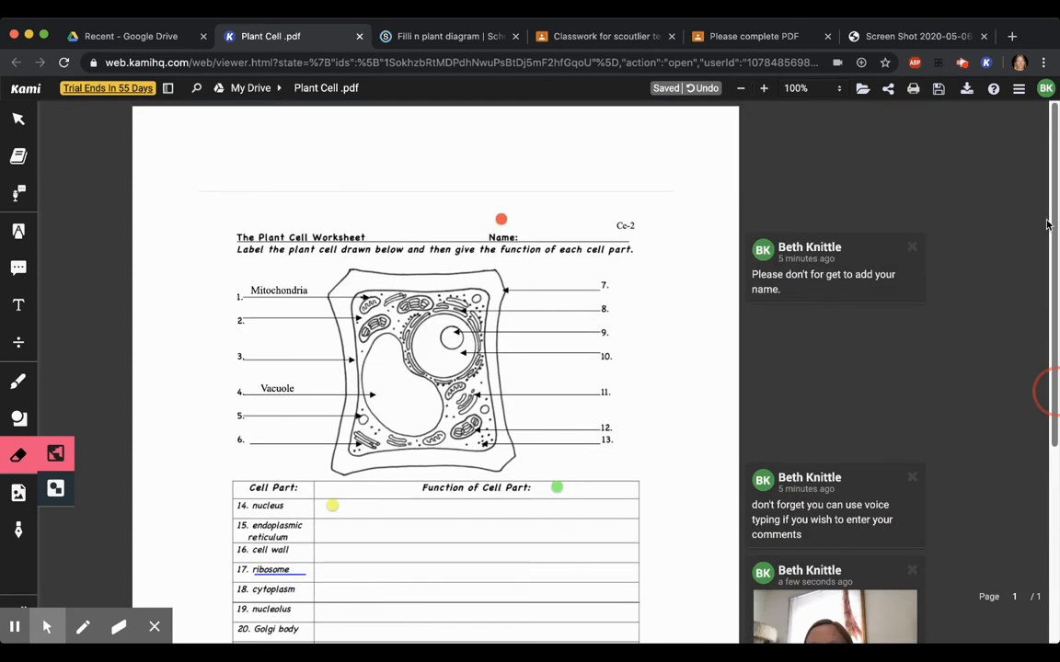